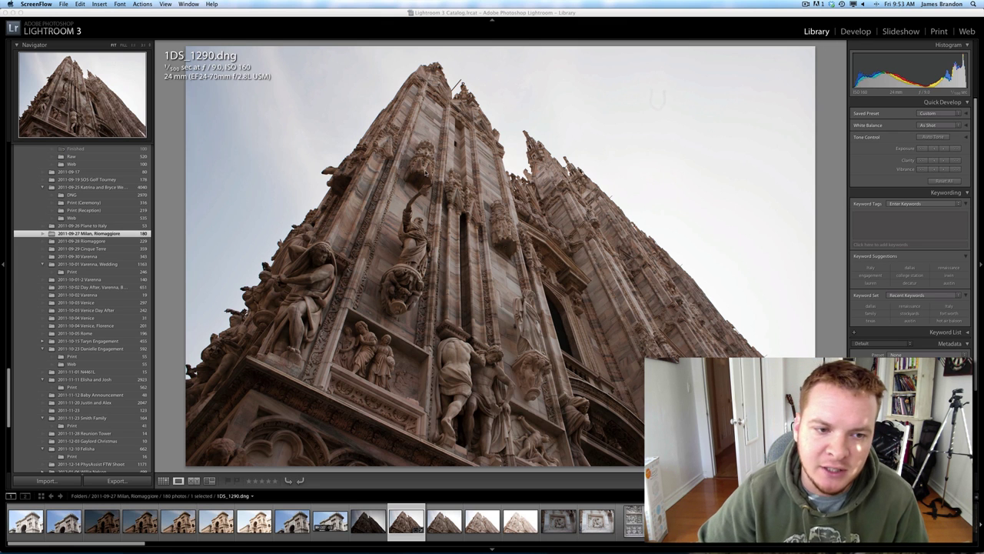
- Inspect the statues' edges against the sky for colour fringing, enlarging the photo in the Develop module
left_click(291, 31)
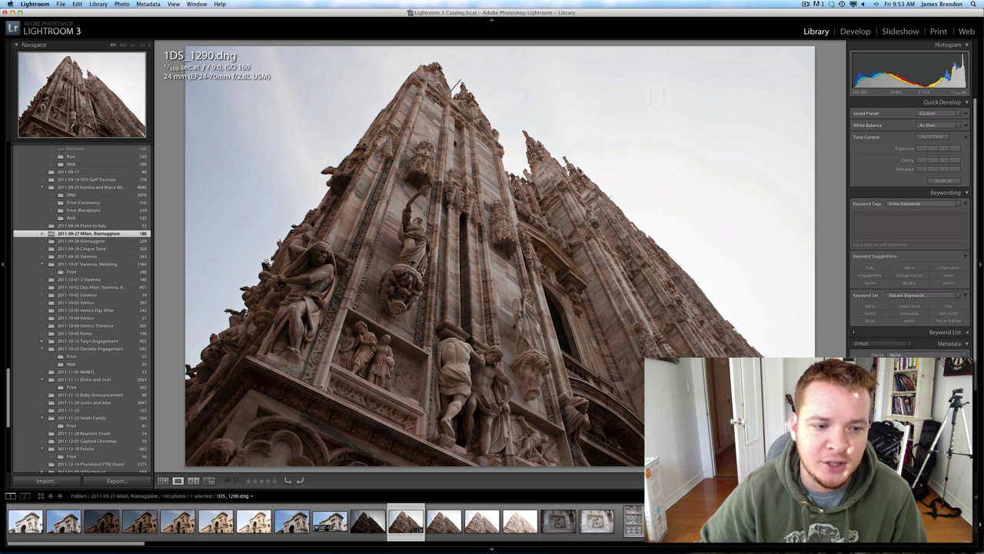
left_click(267, 261)
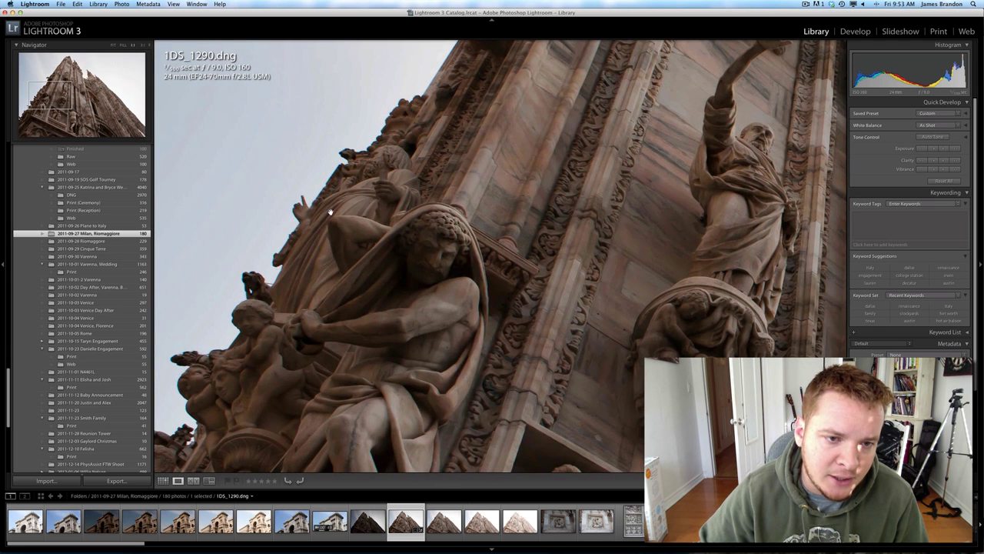
left_click_drag(316, 216, 372, 226)
left_click(855, 31)
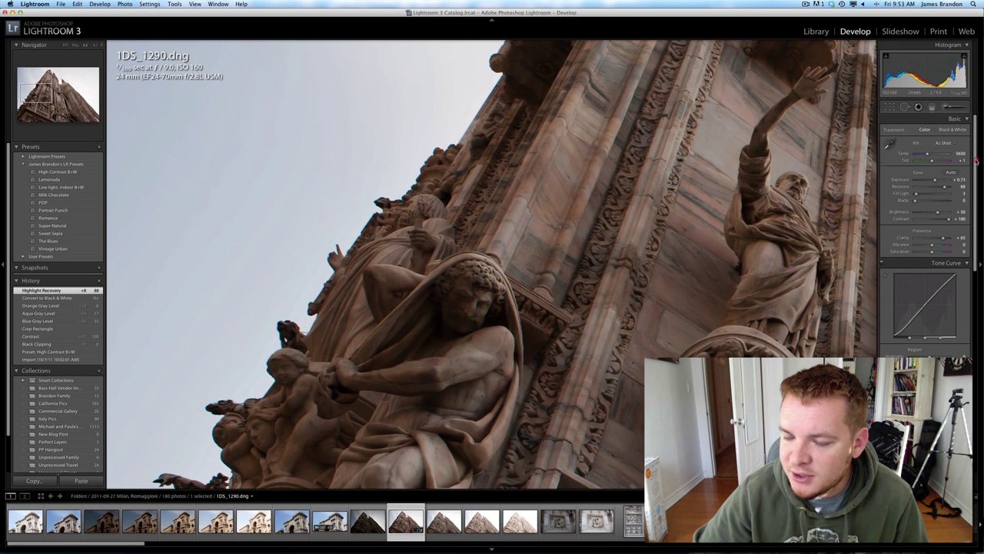
scroll(975, 159, "down", 10)
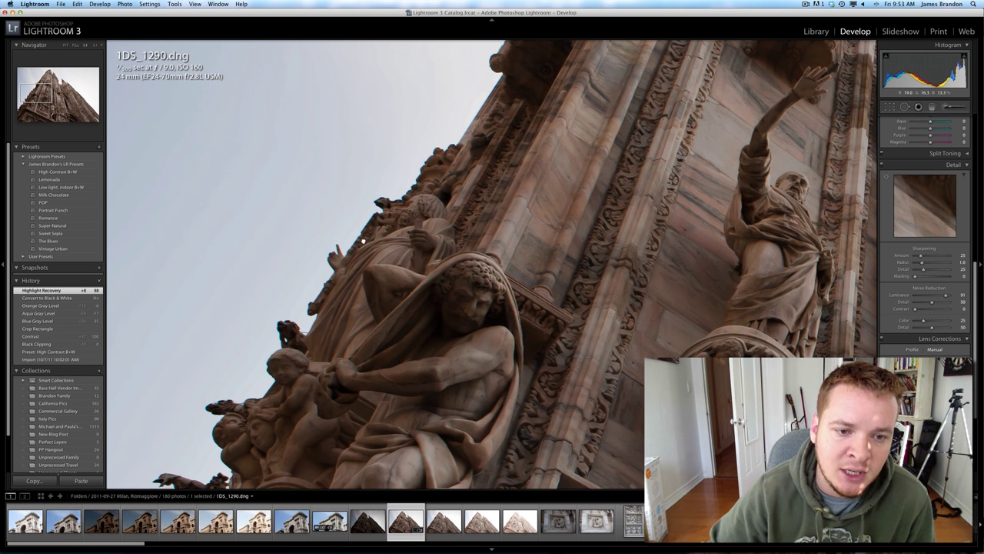
left_click_drag(377, 244, 408, 259)
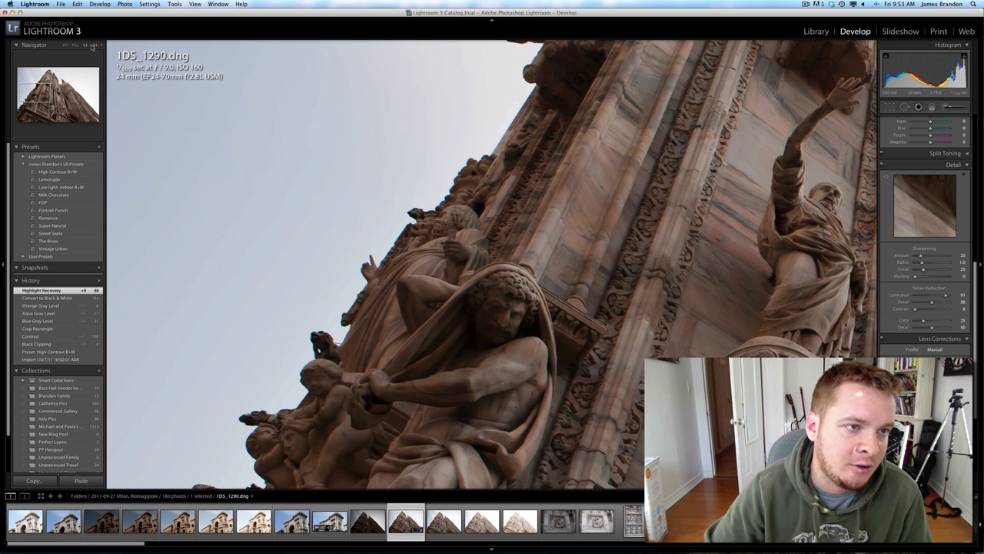
left_click(94, 46)
left_click_drag(279, 205, 415, 258)
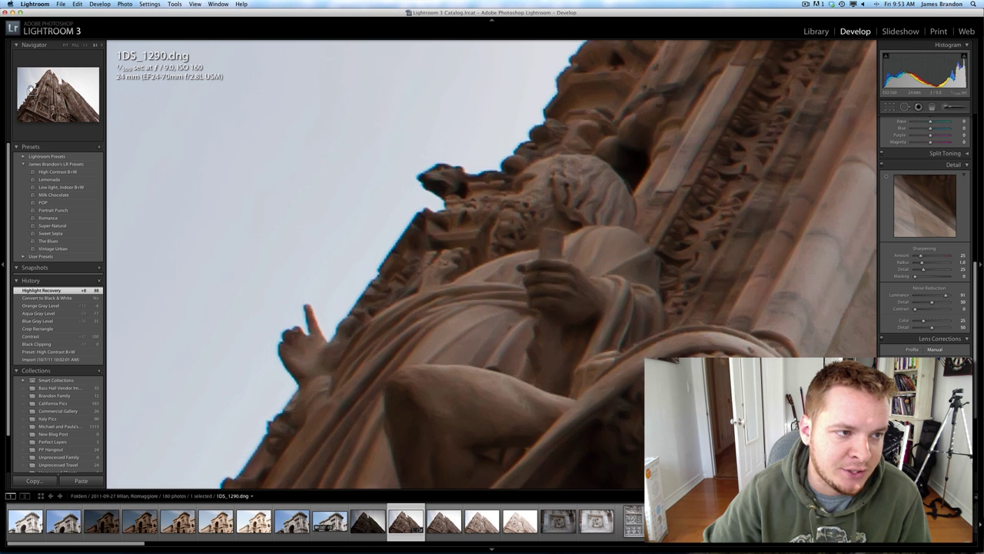
left_click_drag(384, 247, 392, 245)
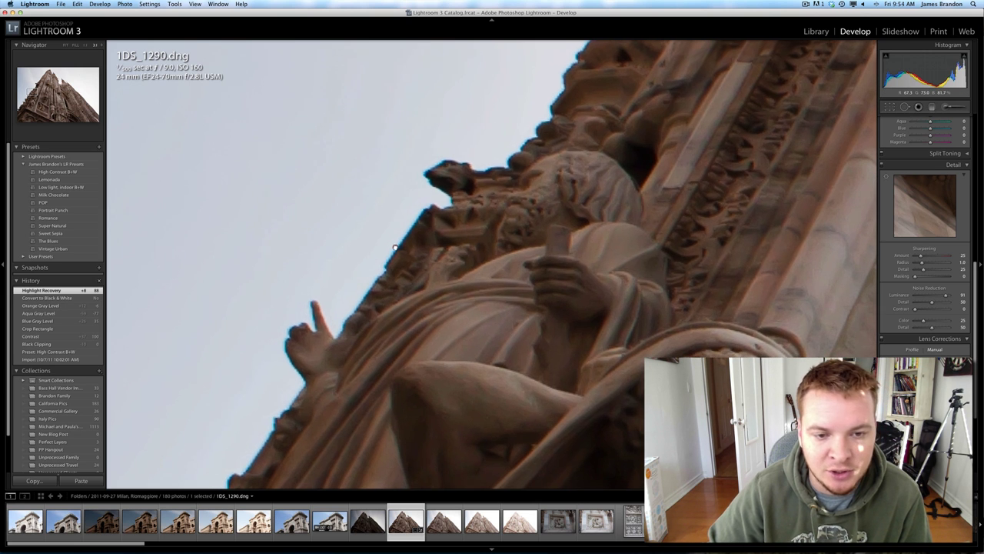
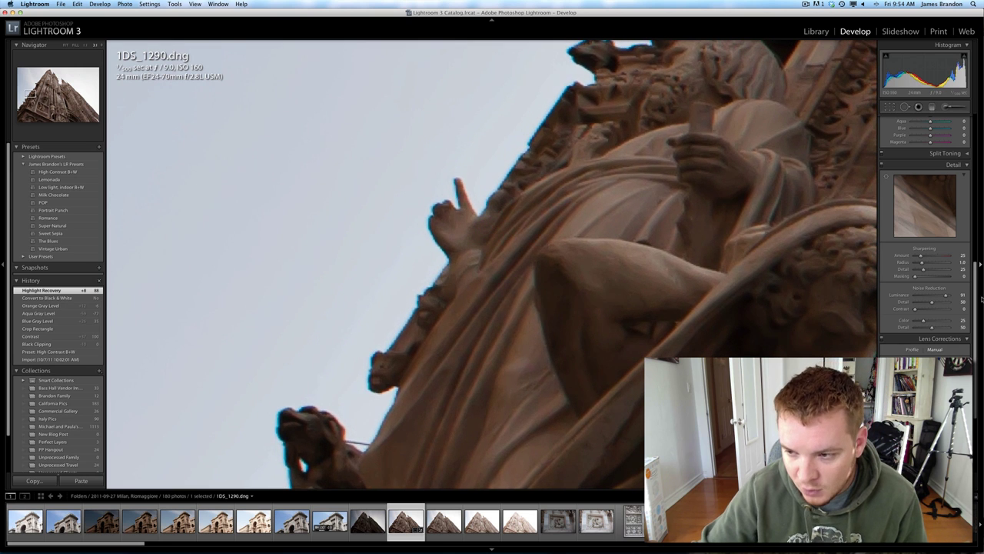
- Set the red chromatic aberration correction to -17 and check the building's edges against the sky
scroll(969, 308, "down", 5)
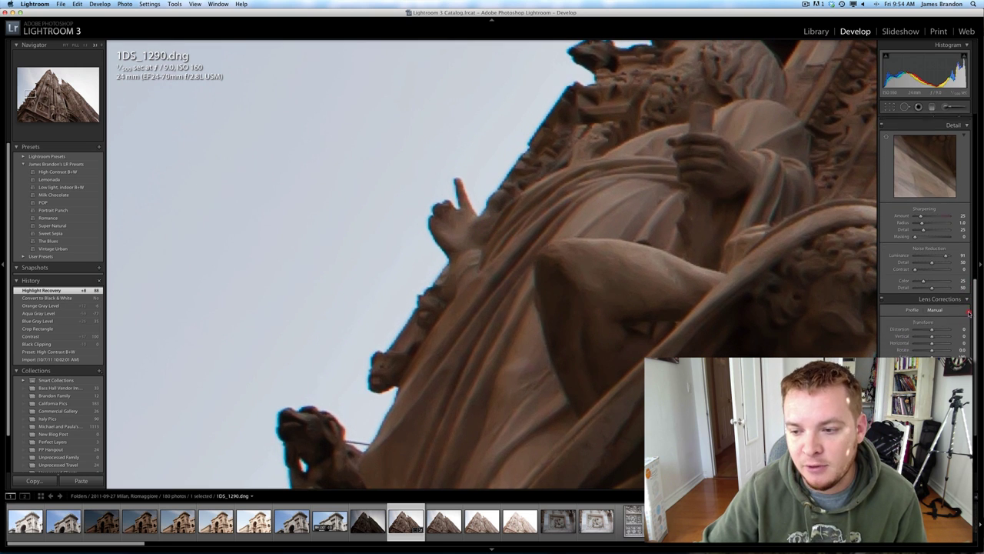
scroll(962, 326, "down", 1)
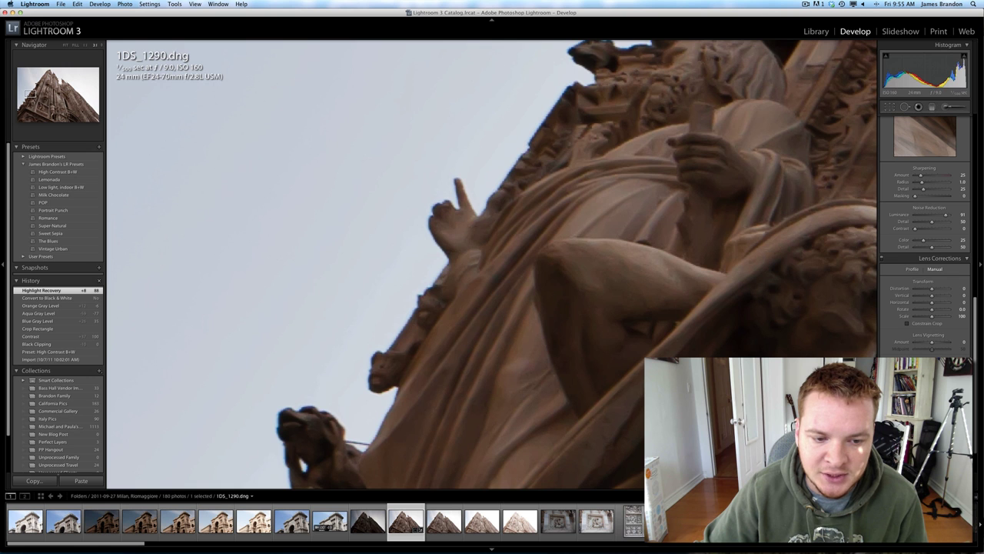
left_click_drag(617, 82, 460, 279)
left_click_drag(559, 191, 508, 269)
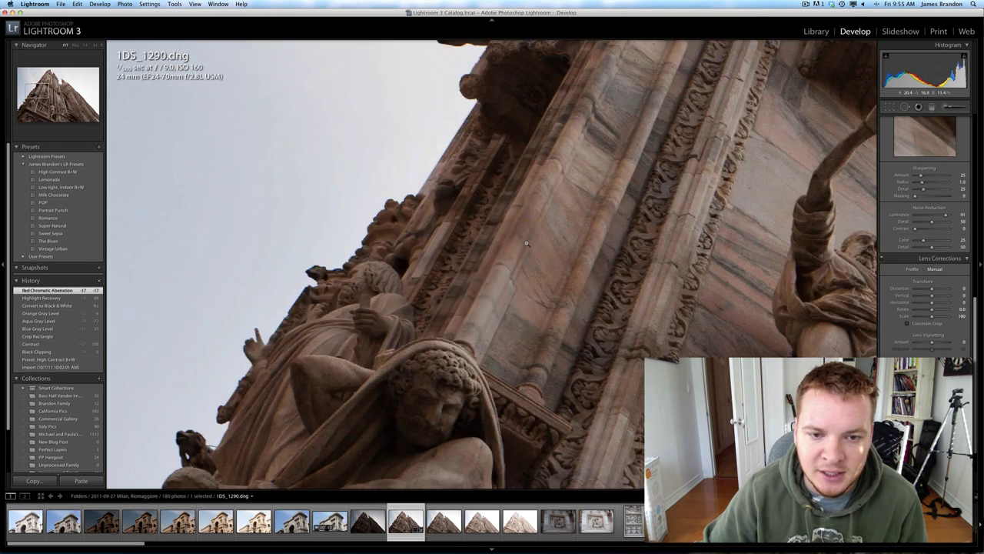
left_click(527, 243)
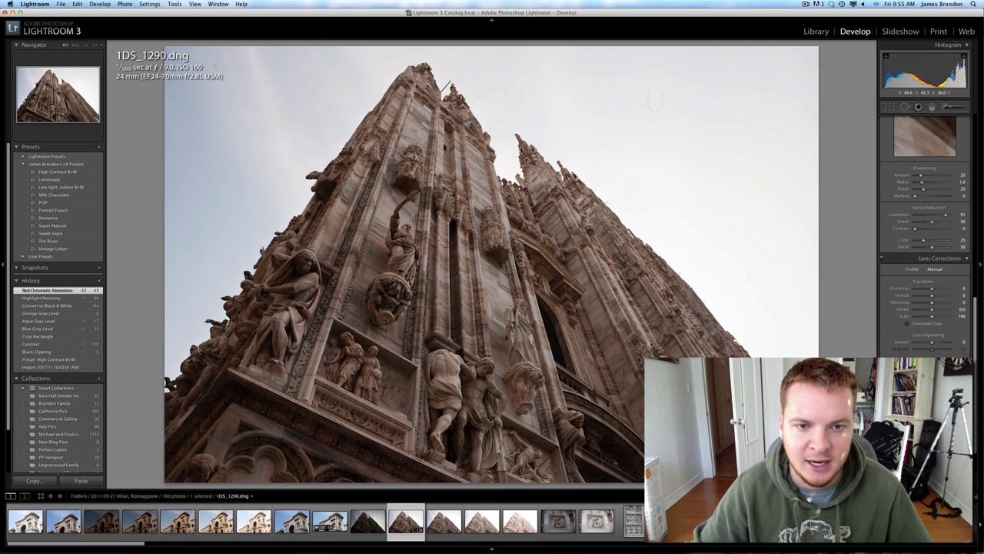
- Send the corrected cathedral photo to Adobe Photoshop CS5 for editing
right_click(432, 171)
mouse_move(496, 227)
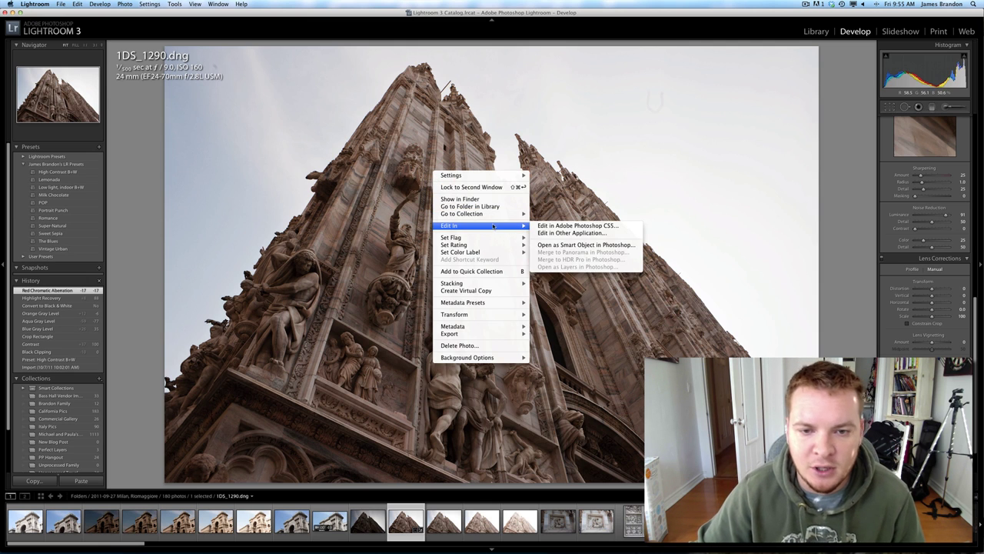
left_click(586, 226)
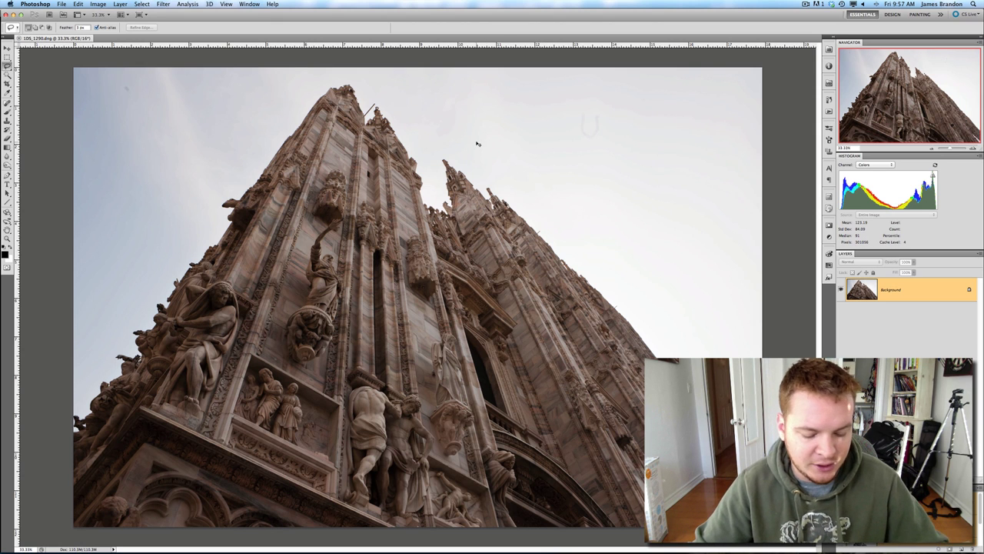
- Add a blank layer and remove the U-shaped mark and dust spots from the sky with the Spot Healing Brush
key("super+shift+n")
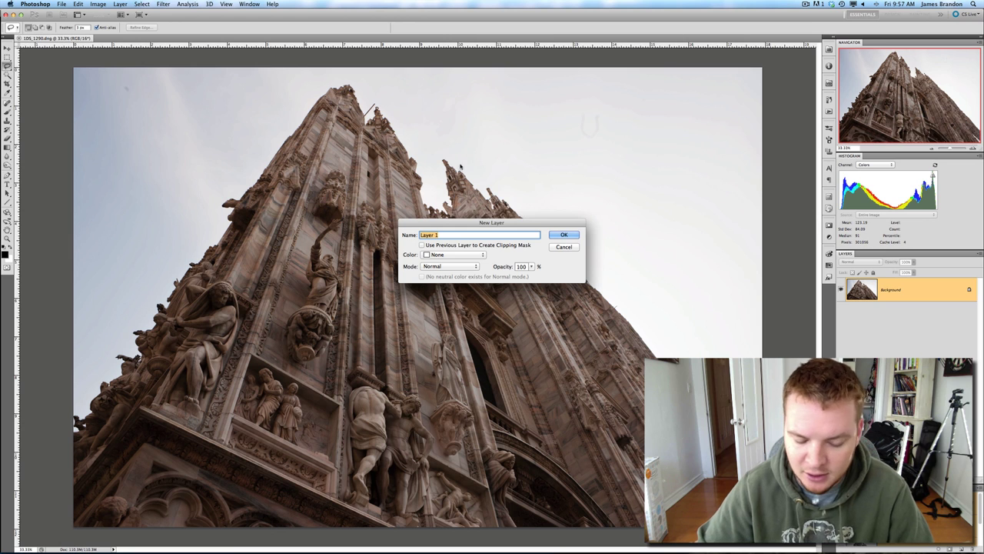
key("Return")
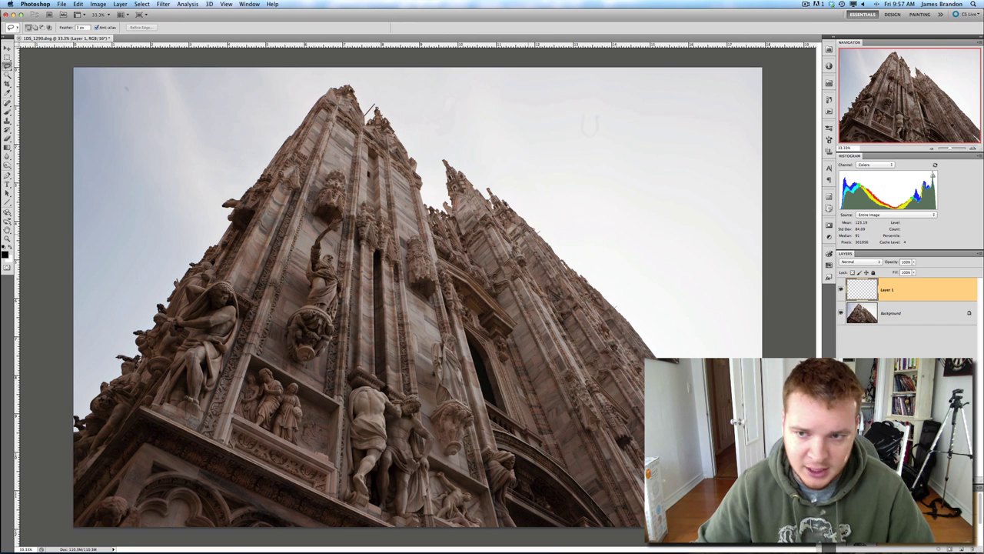
key("j")
key("shift+j")
key("shift+j")
key("shift+j")
key("shift+j")
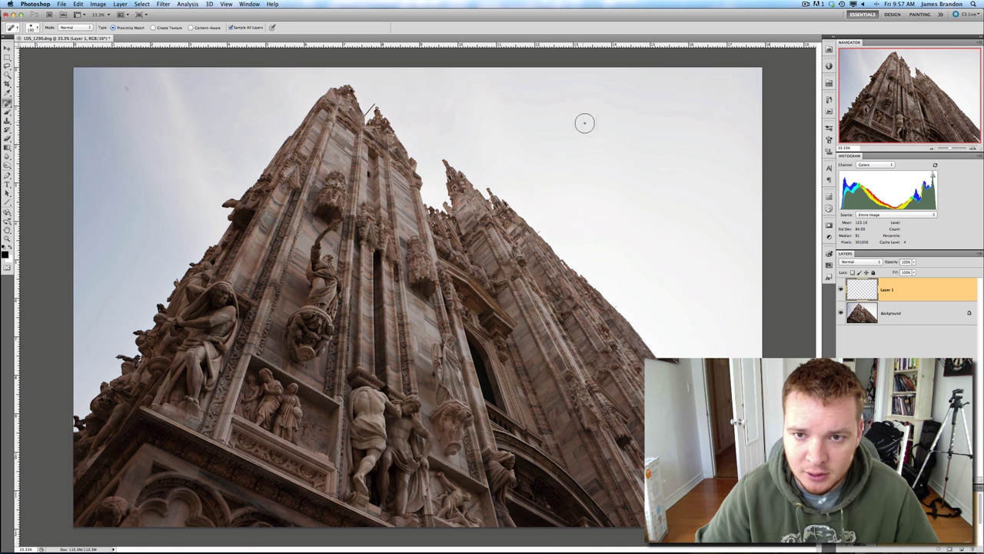
mouse_move(582, 113)
left_mouse_down()
mouse_move(586, 135)
mouse_move(599, 109)
left_mouse_up()
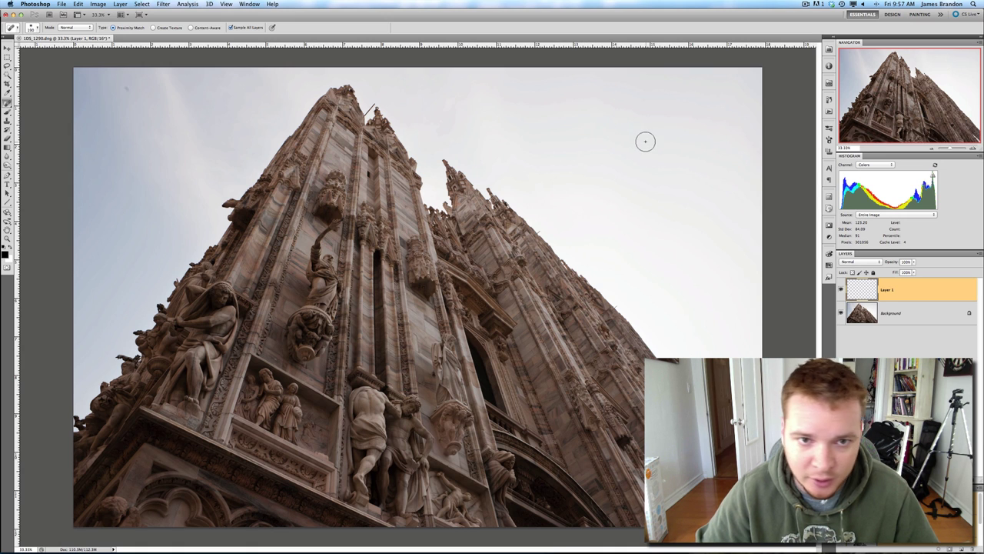
left_click(124, 86)
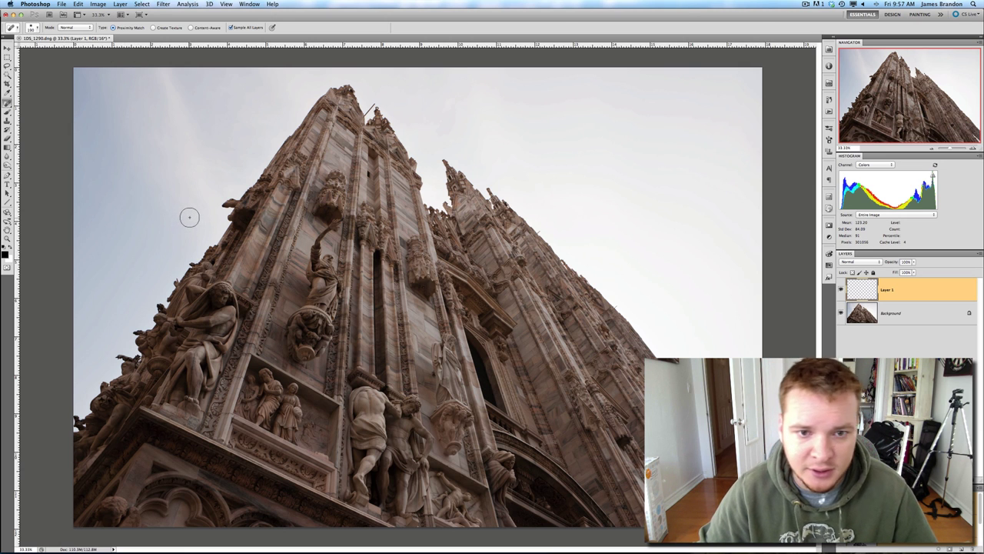
left_click(224, 178)
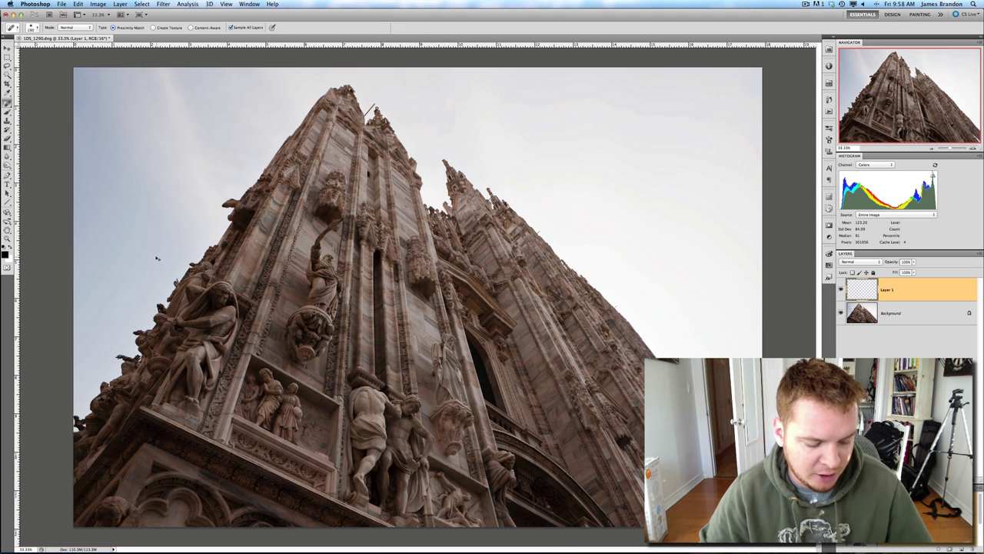
- Stamp all visible layers into a new top layer, add a white layer mask and make the layer's image active
key("super+alt+shift+e")
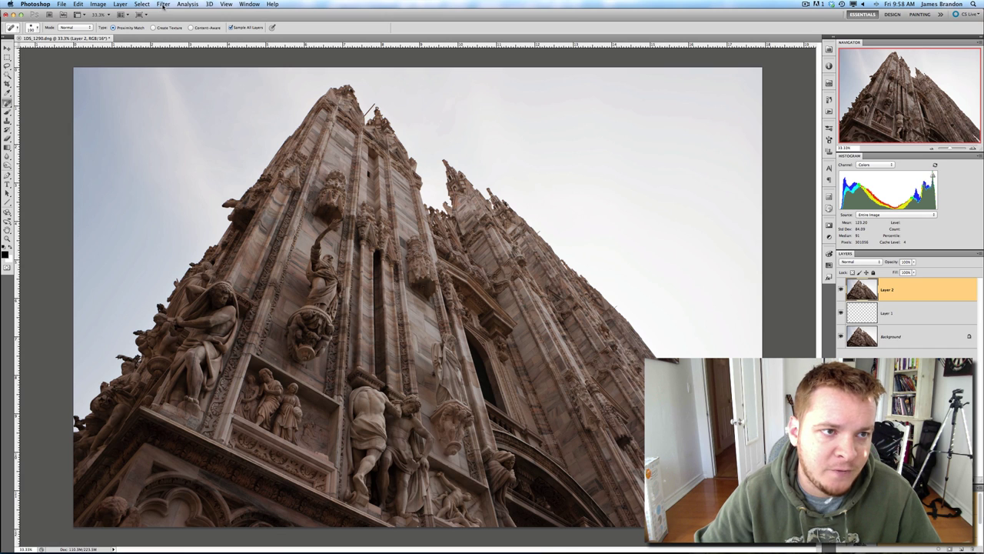
left_click(164, 4)
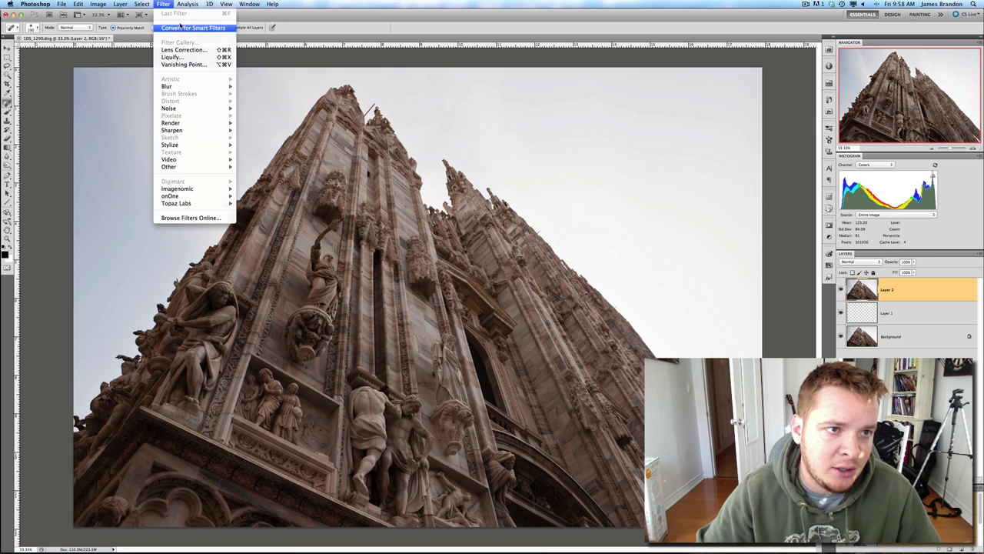
left_click(163, 5)
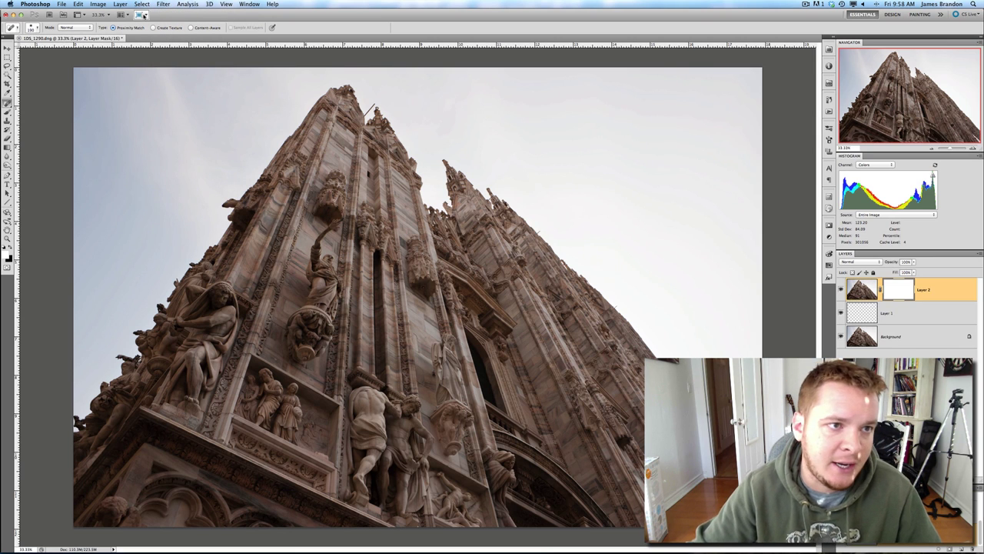
double_click(861, 290)
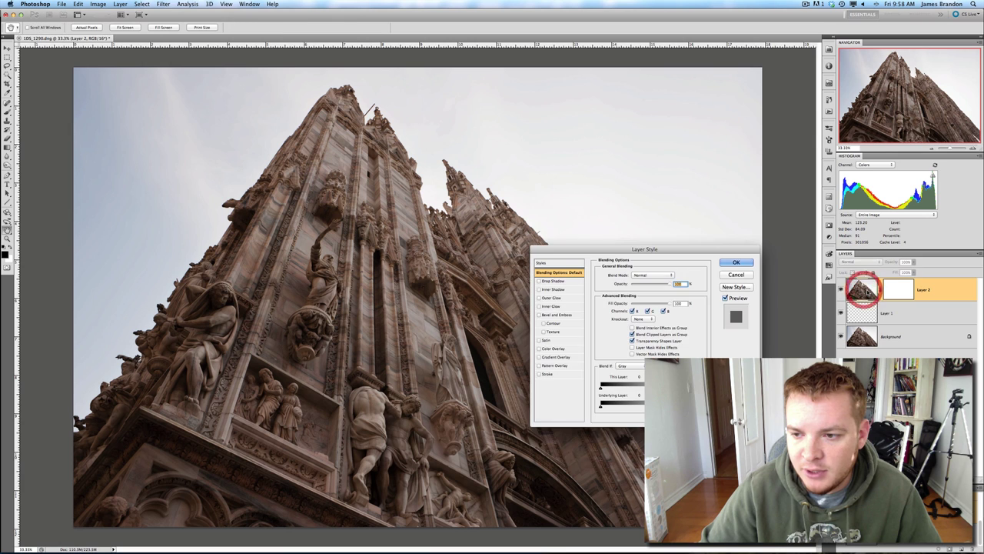
left_click(743, 274)
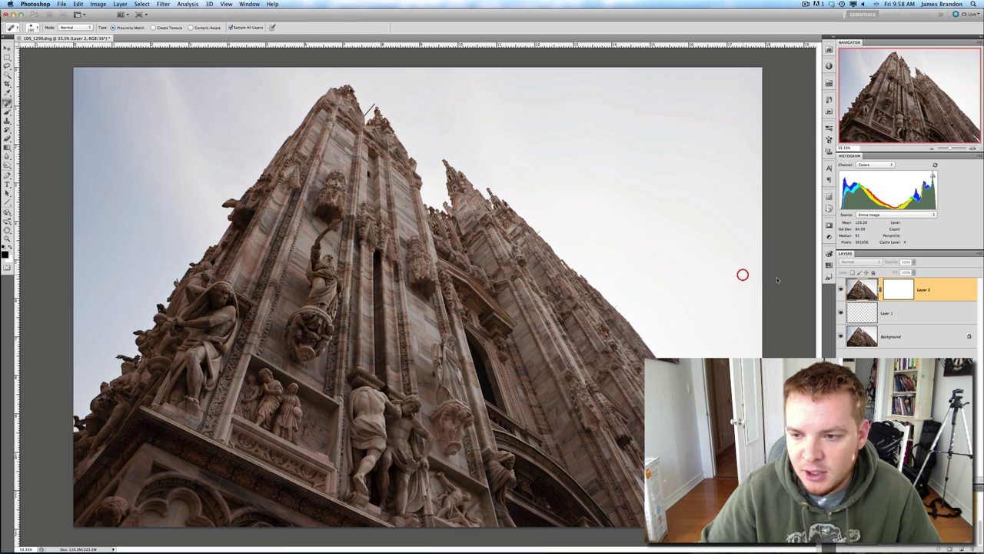
- Open the merged top layer in the Topaz ReMask 3 filter
left_click(163, 5)
mouse_move(206, 206)
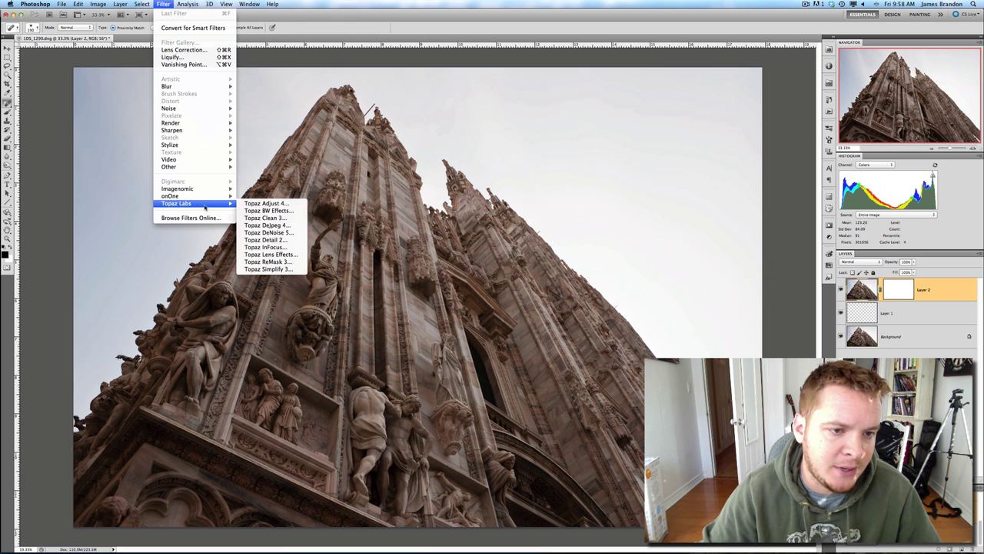
left_click(278, 262)
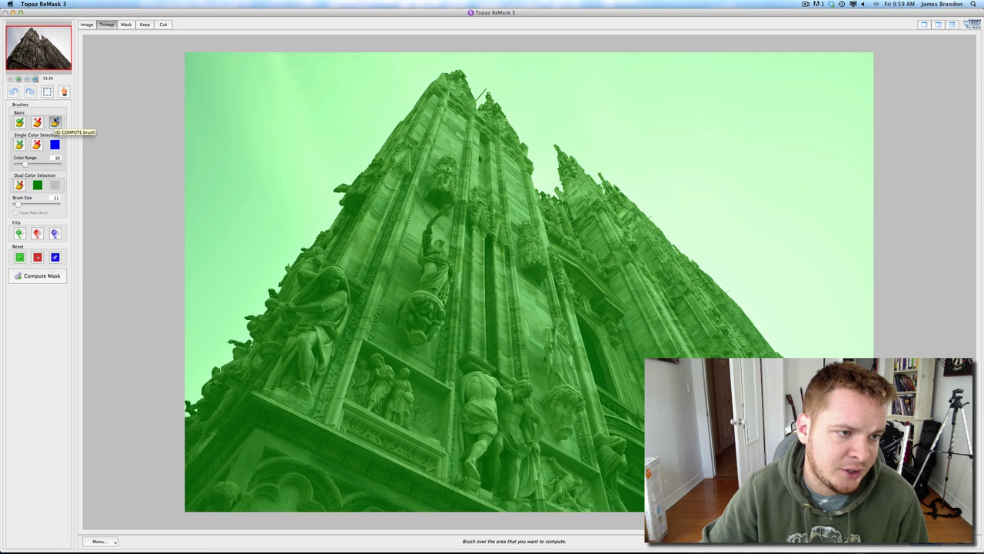
- Trace the cathedral's whole edge against the sky with the blue compute brush at size 91
left_click(55, 123)
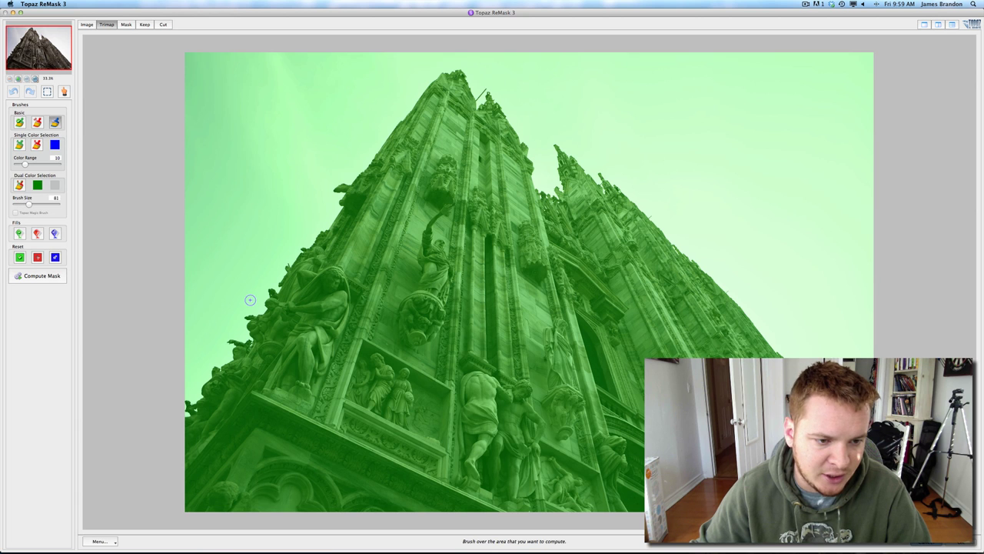
key("super+equal")
key("super+equal")
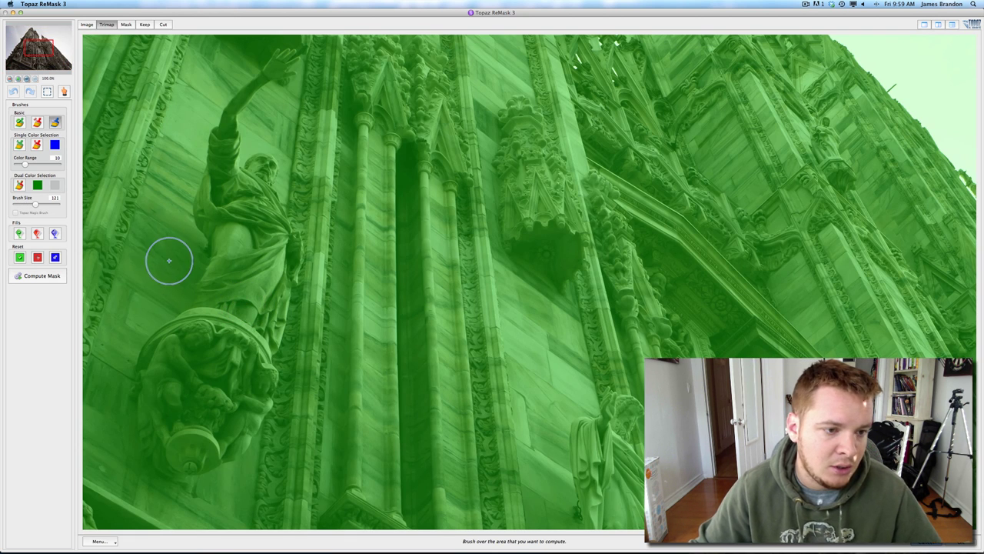
key("space")
left_click_drag(133, 239, 472, 285)
left_click_drag(341, 266, 514, 23)
left_click_drag(196, 444, 152, 323)
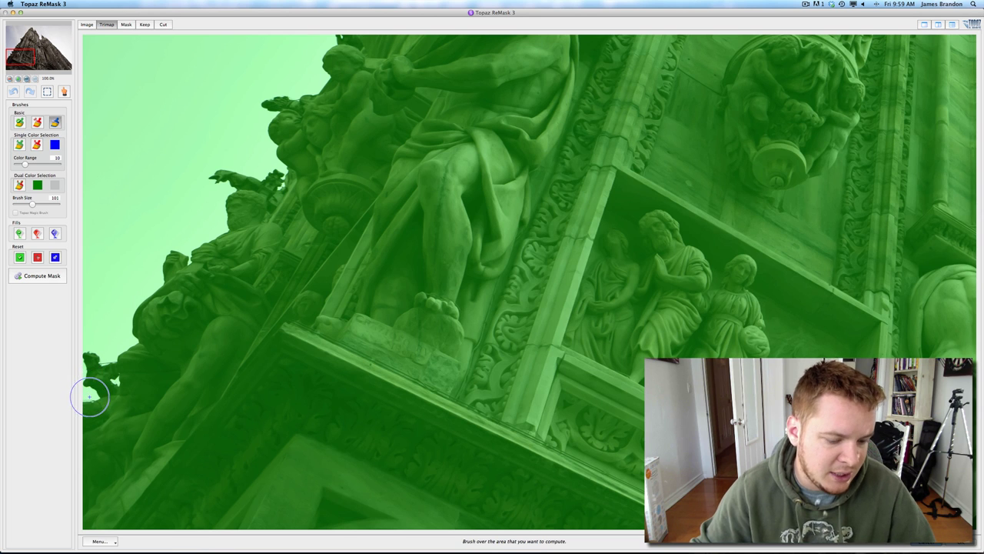
key("bracketleft")
mouse_move(88, 396)
left_mouse_down()
mouse_move(90, 352)
mouse_move(116, 367)
mouse_move(139, 303)
mouse_move(180, 246)
mouse_move(203, 246)
mouse_move(224, 220)
mouse_move(224, 177)
mouse_move(283, 176)
mouse_move(286, 88)
left_mouse_up()
mouse_move(286, 88)
left_mouse_down()
mouse_move(196, 347)
mouse_move(208, 326)
mouse_move(227, 320)
mouse_move(247, 256)
mouse_move(274, 246)
mouse_move(342, 133)
mouse_move(186, 362)
mouse_move(300, 252)
mouse_move(320, 205)
mouse_move(245, 349)
mouse_move(233, 342)
mouse_move(244, 345)
mouse_move(259, 322)
mouse_move(239, 323)
mouse_move(239, 302)
mouse_move(273, 298)
mouse_move(370, 184)
mouse_move(259, 336)
mouse_move(260, 310)
mouse_move(416, 118)
mouse_move(477, 90)
mouse_move(508, 109)
mouse_move(532, 164)
mouse_move(556, 148)
mouse_move(538, 190)
mouse_move(553, 193)
mouse_move(573, 165)
mouse_move(610, 194)
mouse_move(688, 319)
mouse_move(662, 327)
mouse_move(457, 189)
mouse_move(473, 150)
mouse_move(470, 196)
mouse_move(483, 254)
mouse_move(523, 285)
mouse_move(558, 269)
mouse_move(565, 227)
mouse_move(555, 163)
mouse_move(579, 171)
mouse_move(696, 277)
mouse_move(689, 229)
mouse_move(729, 273)
mouse_move(535, 163)
mouse_move(529, 147)
mouse_move(609, 220)
mouse_move(698, 334)
mouse_move(538, 236)
mouse_move(450, 142)
mouse_move(513, 180)
mouse_move(632, 307)
mouse_move(592, 253)
mouse_move(582, 128)
mouse_move(750, 328)
mouse_move(657, 308)
mouse_move(332, 112)
left_mouse_up()
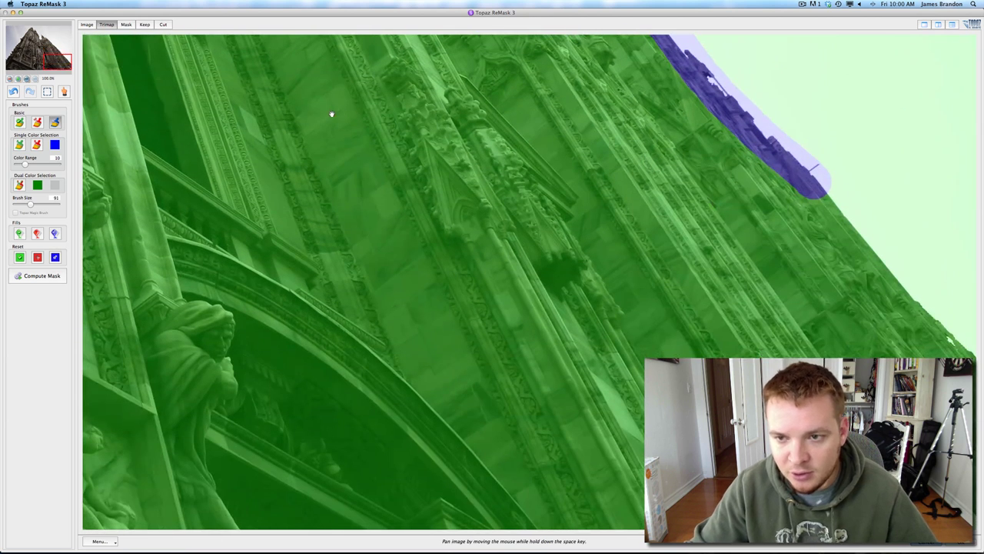
mouse_move(795, 165)
left_mouse_down()
mouse_move(942, 336)
mouse_move(932, 344)
mouse_move(971, 350)
left_mouse_up()
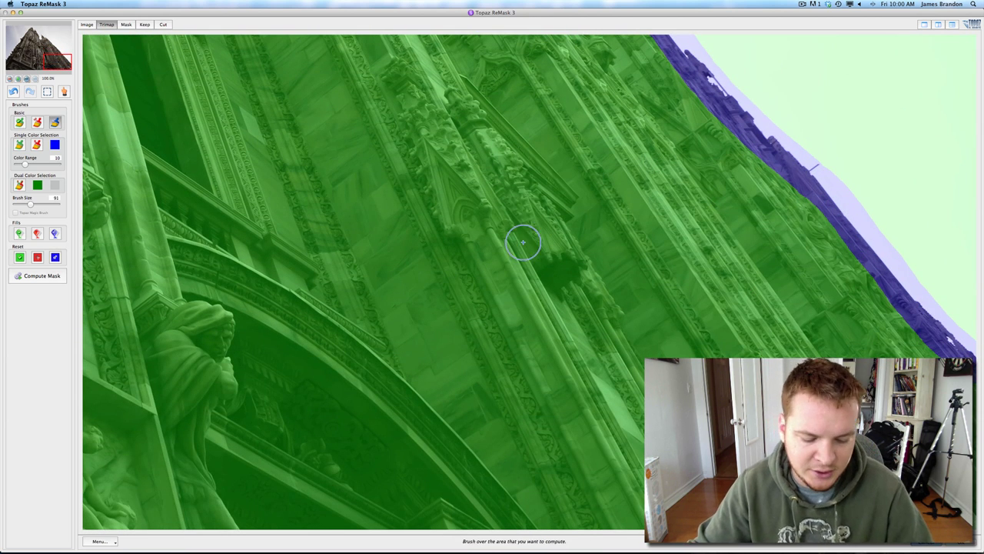
- Fill the sky outside the traced outline with the red cut colour
key("super+0")
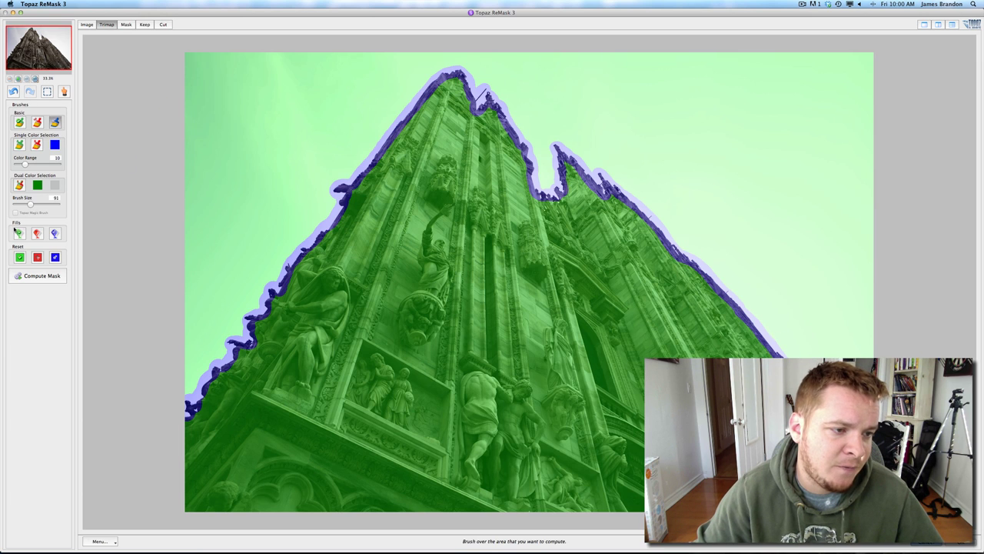
left_click(37, 234)
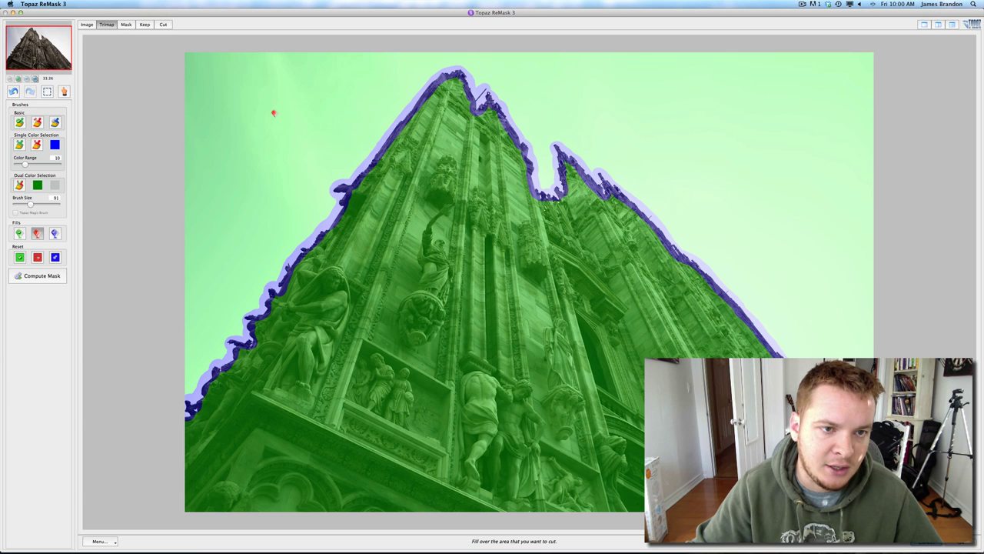
left_click(276, 110)
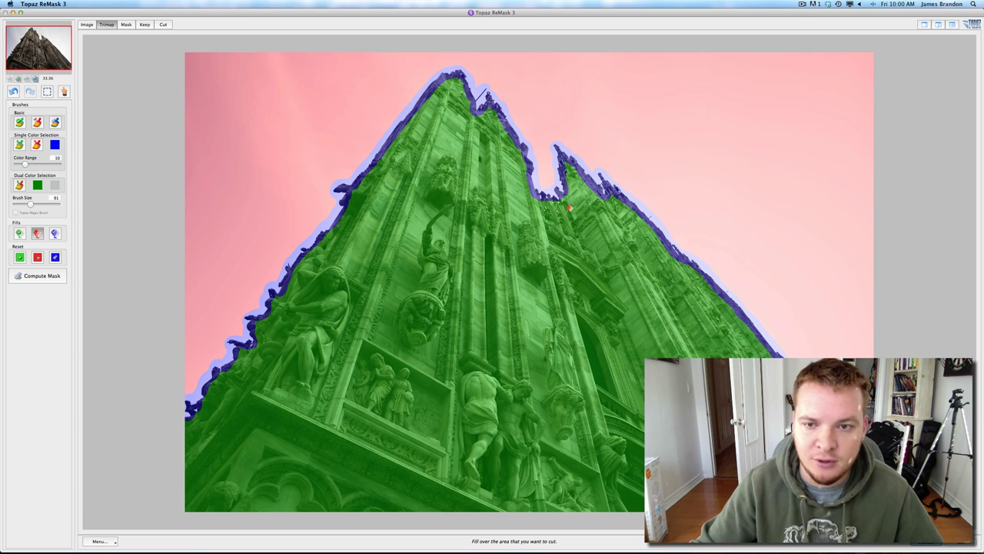
- Compute the mask from the trimap and ready the green keep brush at size 41 for refining it
left_click(37, 275)
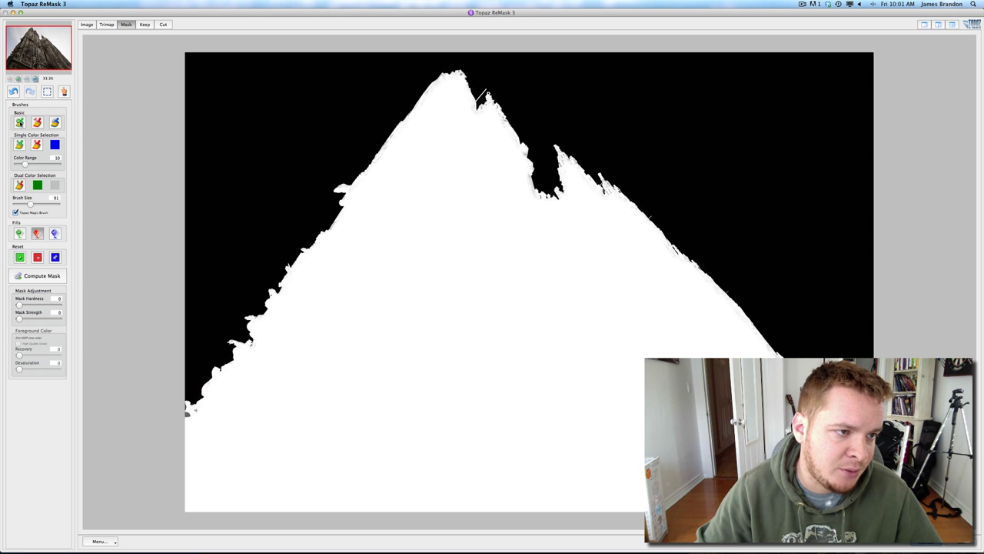
left_click(20, 123)
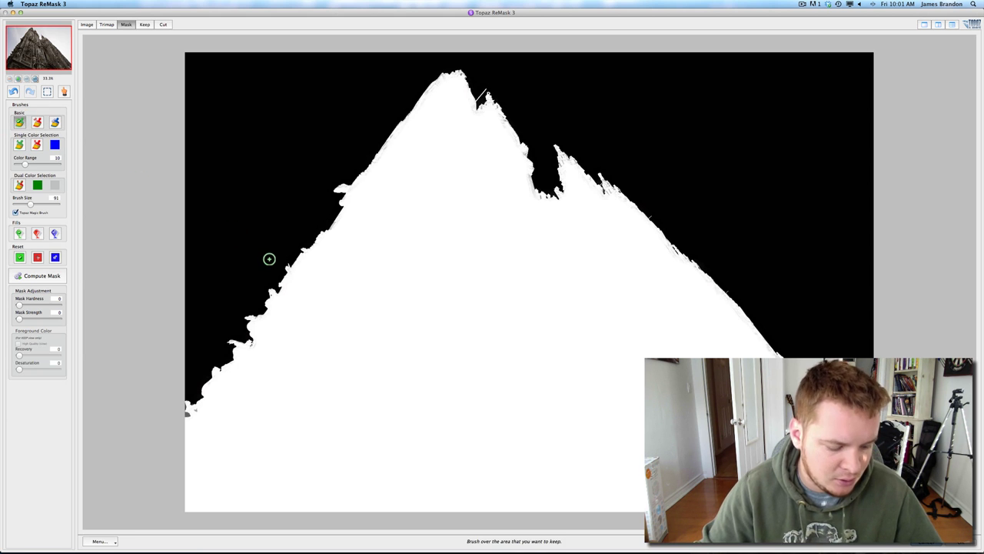
key("bracketleft")
key("bracketleft")
key("bracketleft")
key("super+equal")
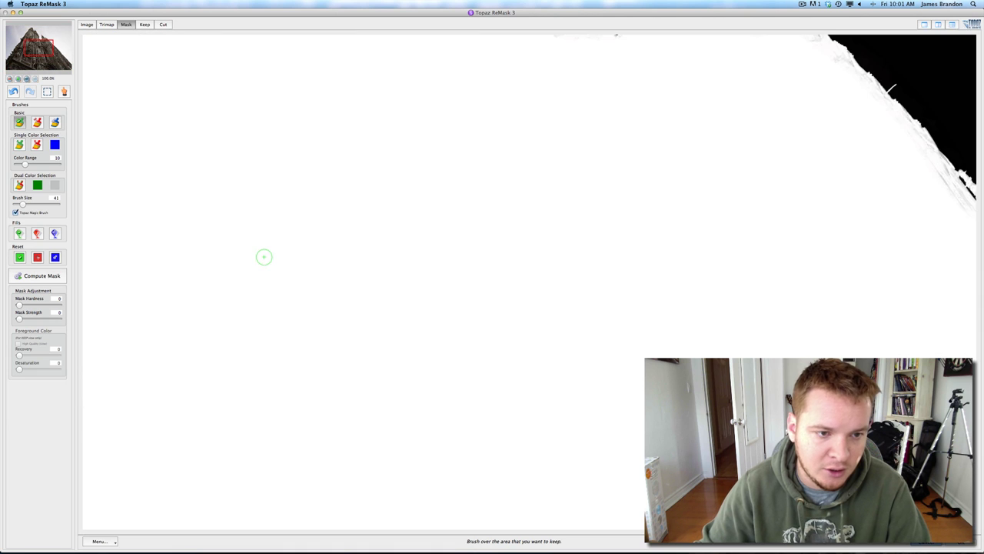
- Brush the keep colour inside the cathedral's left slope, from the protruding gargoyle up towards the peak, to solidify the grey mask areas
left_click_drag(38, 48, 27, 37)
left_click_drag(223, 414, 248, 389)
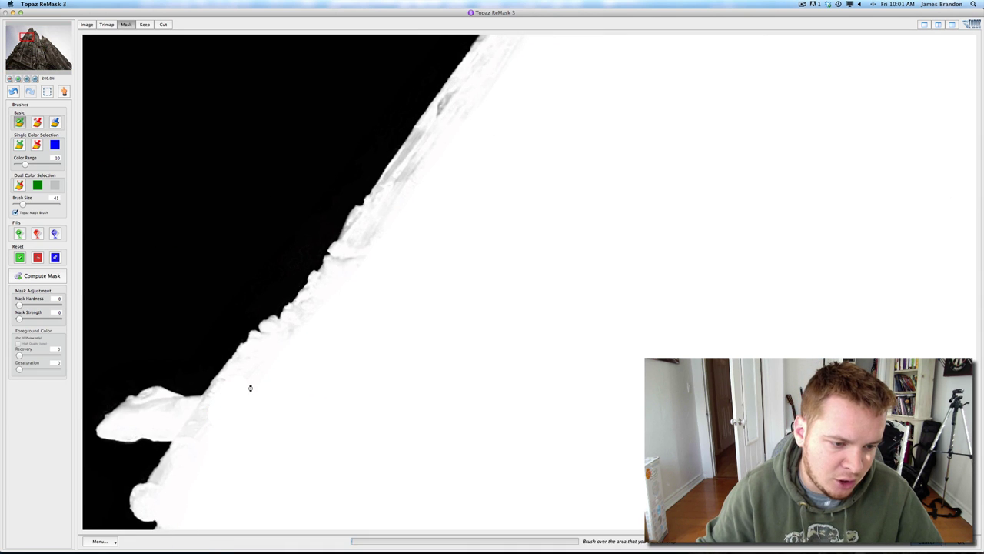
left_click_drag(157, 413, 175, 411)
mouse_move(365, 254)
left_mouse_down()
mouse_move(383, 224)
mouse_move(426, 202)
left_mouse_up()
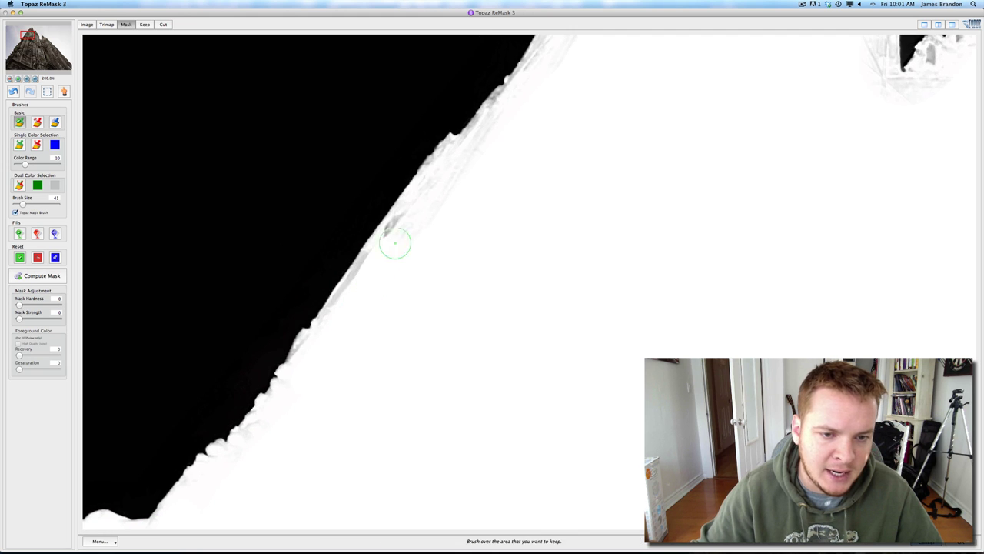
left_click_drag(362, 314, 418, 254)
left_click_drag(466, 182, 406, 303)
left_click_drag(499, 218, 414, 313)
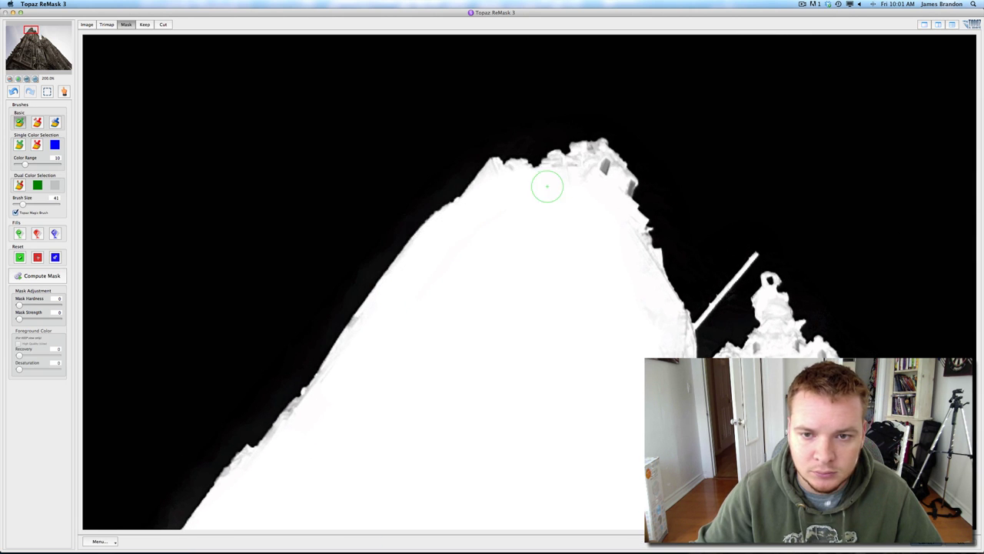
- Brush the keep colour inside the main peak and around the notch between it and the small pinnacle
left_click_drag(547, 186, 602, 177)
left_click(613, 187)
left_click_drag(575, 282, 418, 146)
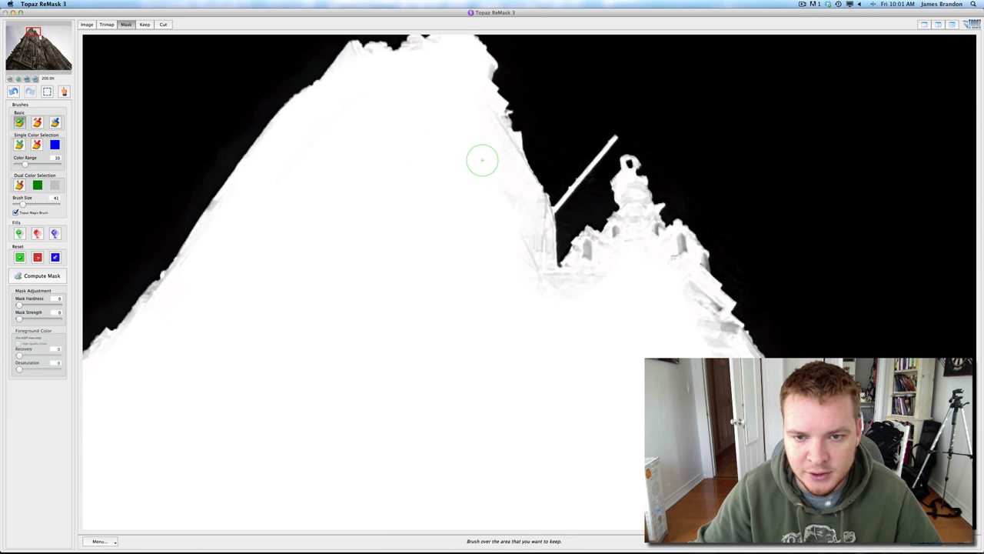
left_click(539, 240)
left_click(562, 283)
left_click(608, 245)
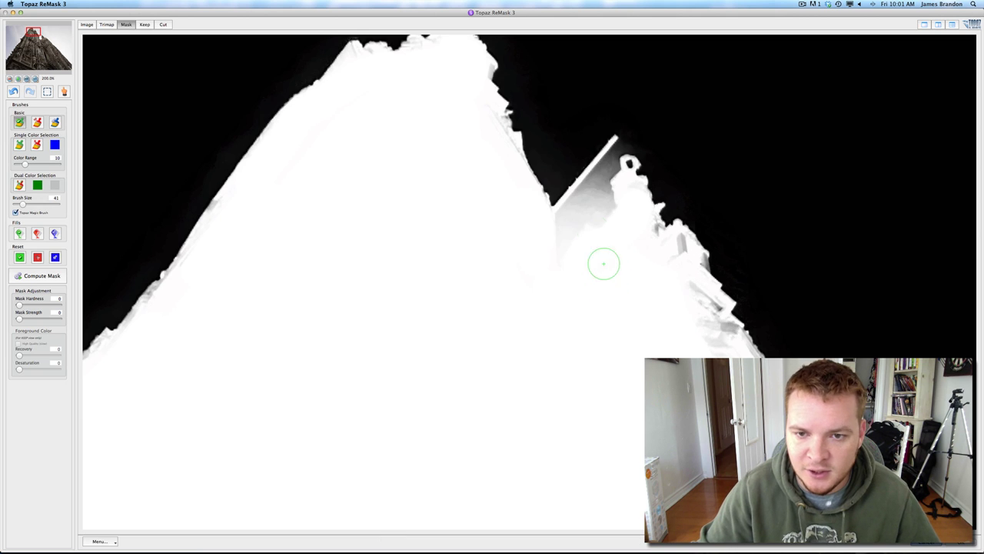
mouse_move(586, 231)
left_mouse_down()
mouse_move(587, 279)
mouse_move(594, 255)
mouse_move(626, 262)
mouse_move(626, 240)
mouse_move(644, 224)
mouse_move(637, 228)
mouse_move(638, 193)
left_mouse_up()
- Reduce the keep brush to size 21 and solidify the small pinnacle and the slope below it in the mask
key("bracketleft")
left_click(630, 193)
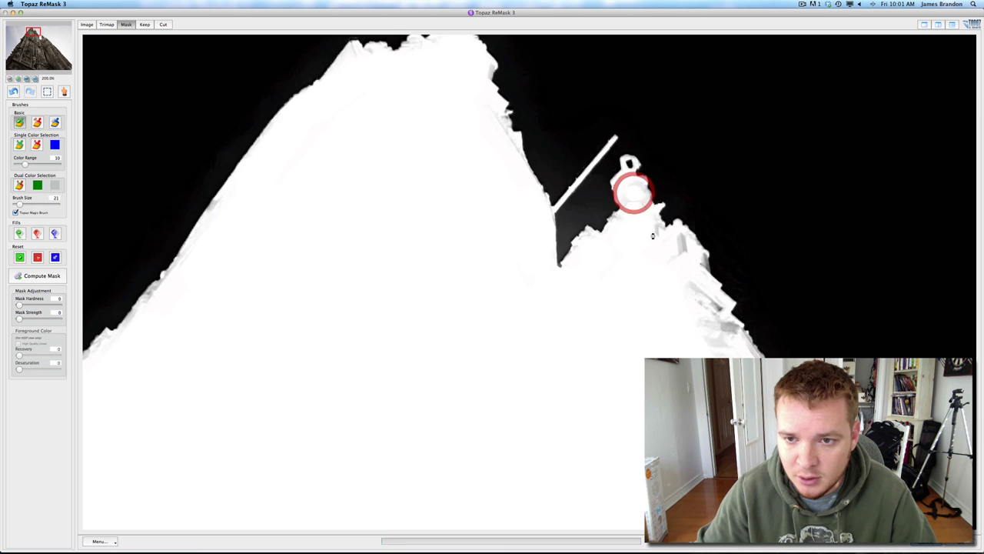
left_click(632, 195)
left_click(684, 248)
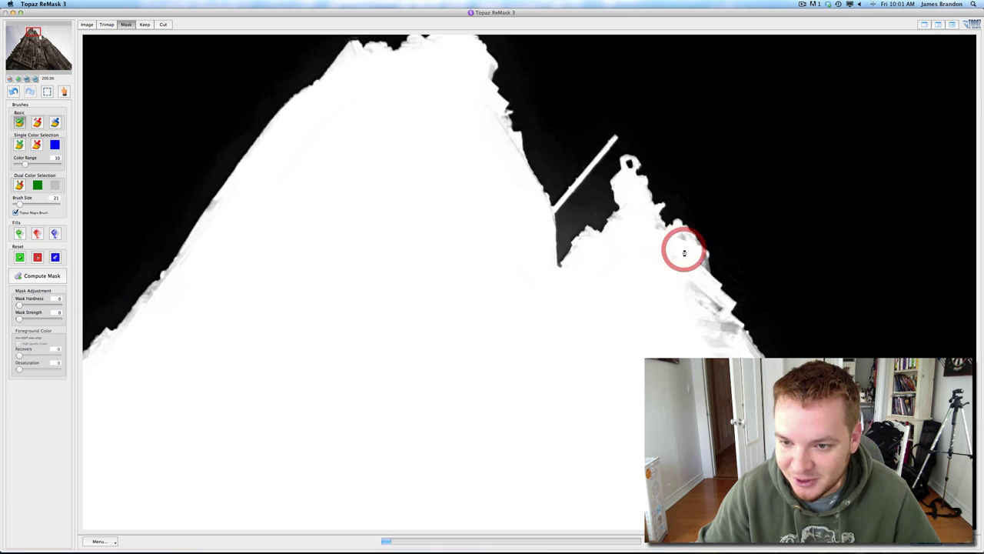
left_click_drag(661, 260, 520, 182)
left_click_drag(573, 237, 578, 254)
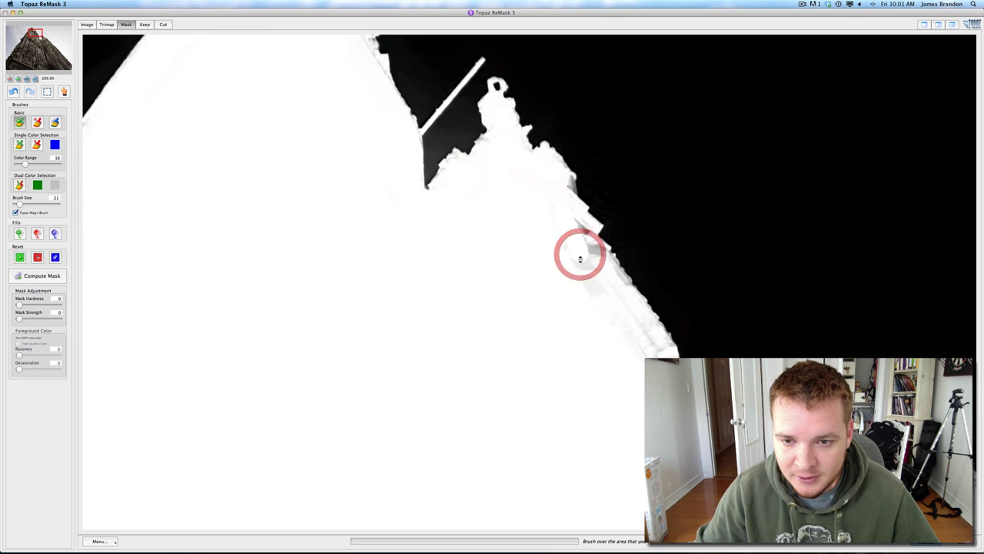
left_click(614, 305)
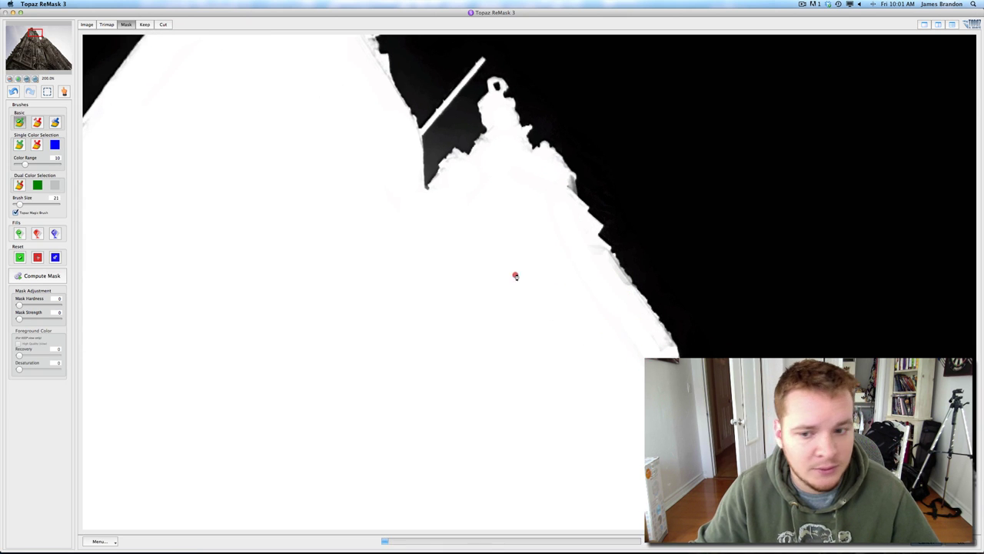
- Brush the keep colour inside the main tower's right edge down to the ornaments in the gap, undoing the stroke that spills into the sky
left_click_drag(515, 274, 402, 167)
left_click(402, 169)
left_click(546, 309)
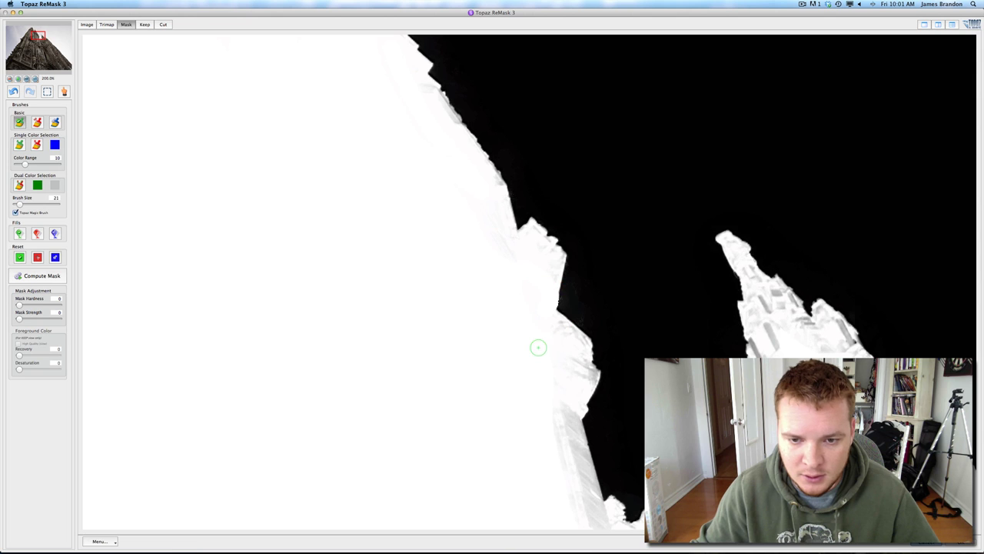
left_click(578, 382)
left_click_drag(495, 336, 422, 243)
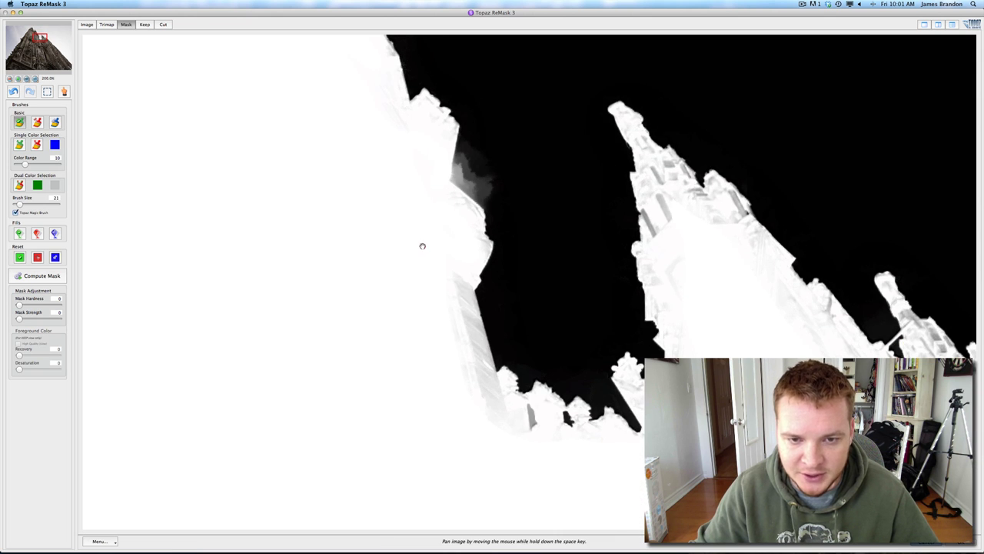
left_click(422, 245)
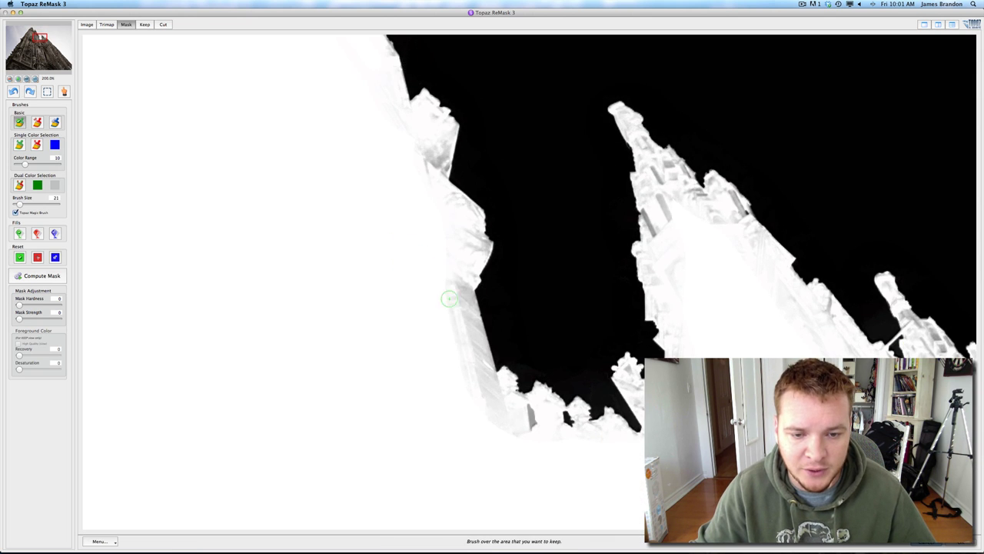
left_click(472, 366)
left_click(518, 423)
left_click(545, 419)
- Brush the keep colour over the grey patches inside the second spire and undo the stray stroke across the sky gap
left_click(675, 207)
left_click(718, 215)
left_click(679, 187)
left_click(745, 244)
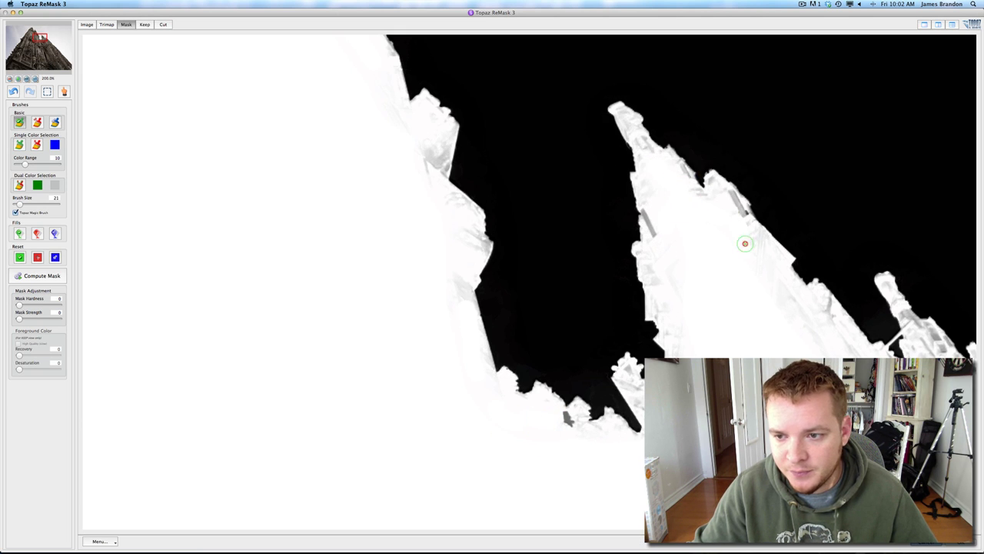
left_click_drag(758, 261, 600, 185)
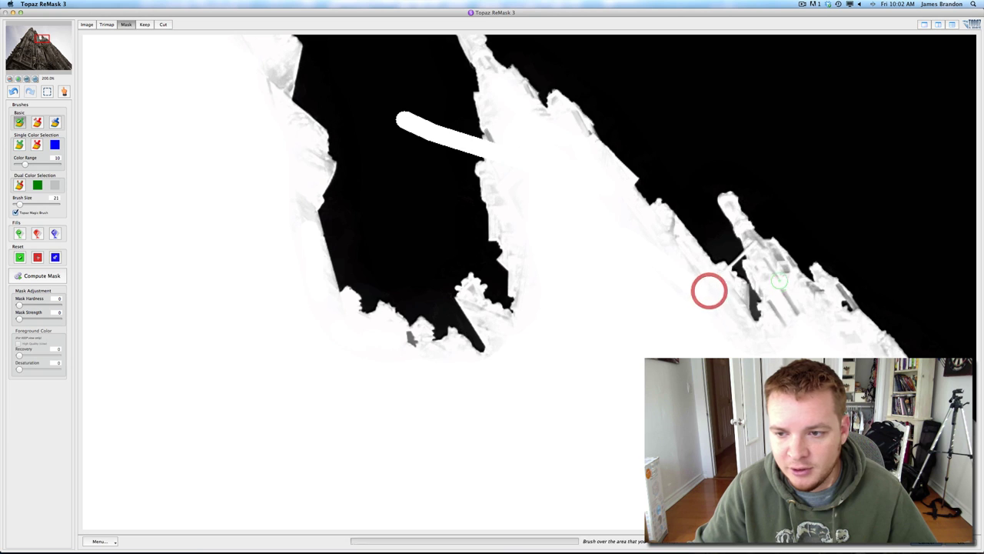
left_click(779, 282)
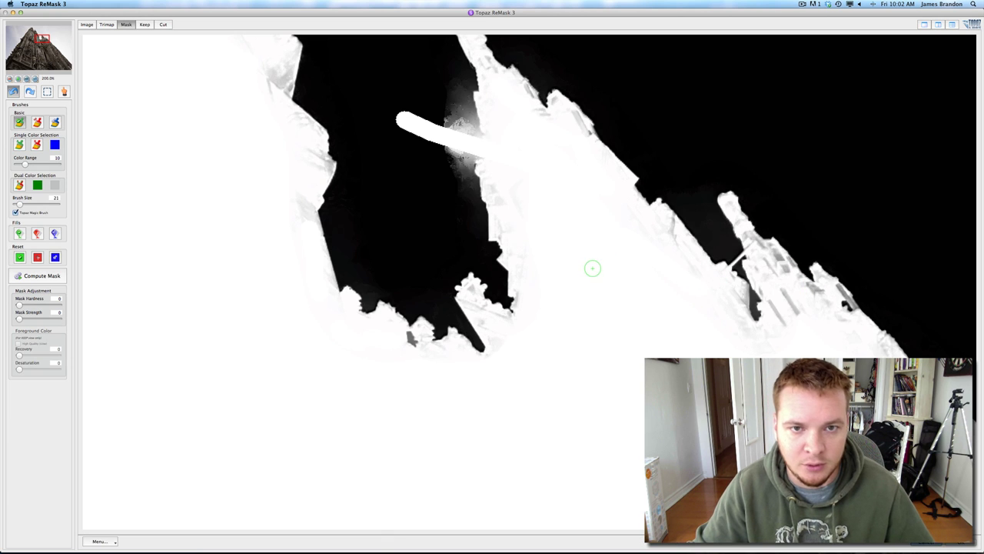
- Touch up the second spire's right slope with the keep brush, apply the mask and activate Layer 2's mask in Photoshop
key("super+0")
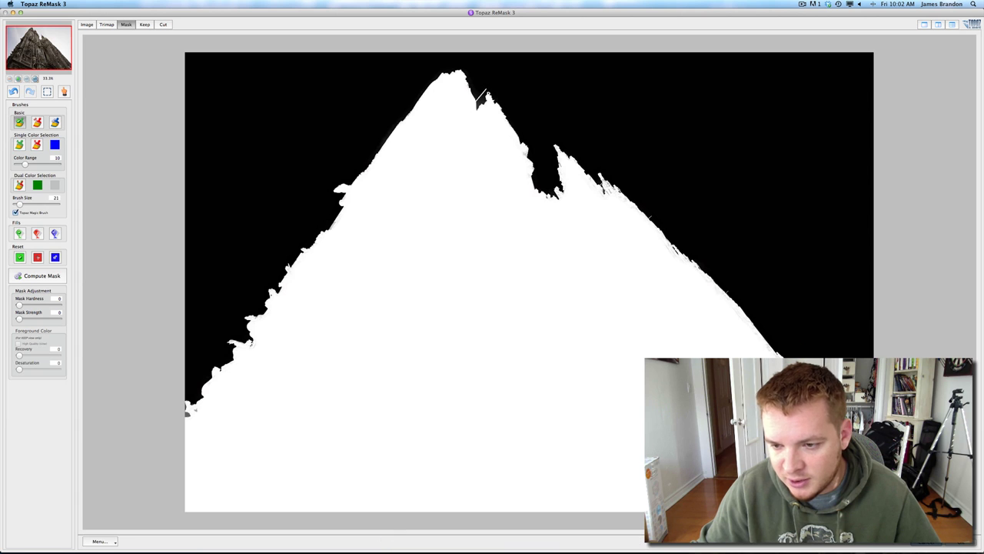
left_click(616, 198)
left_click(626, 205)
left_click(626, 205)
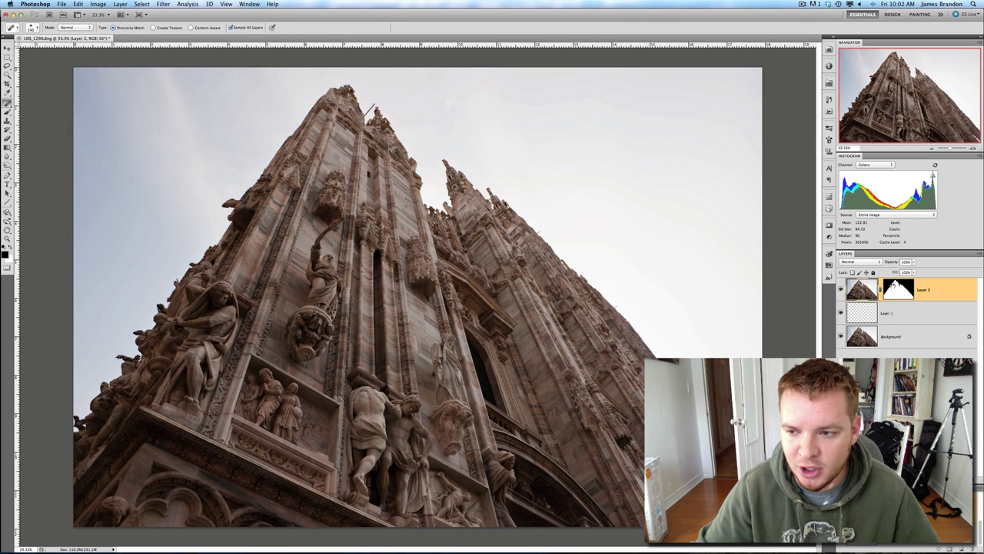
left_click(897, 289)
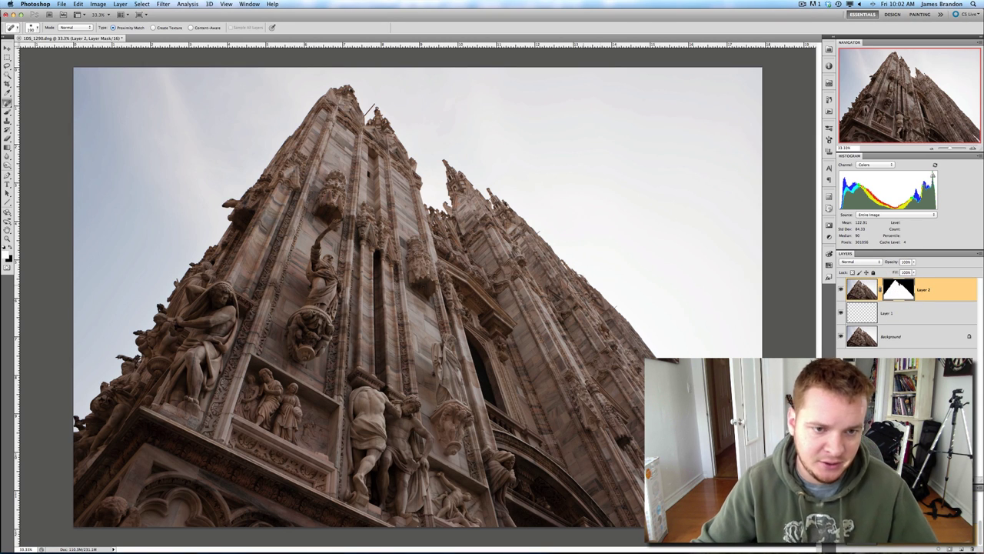
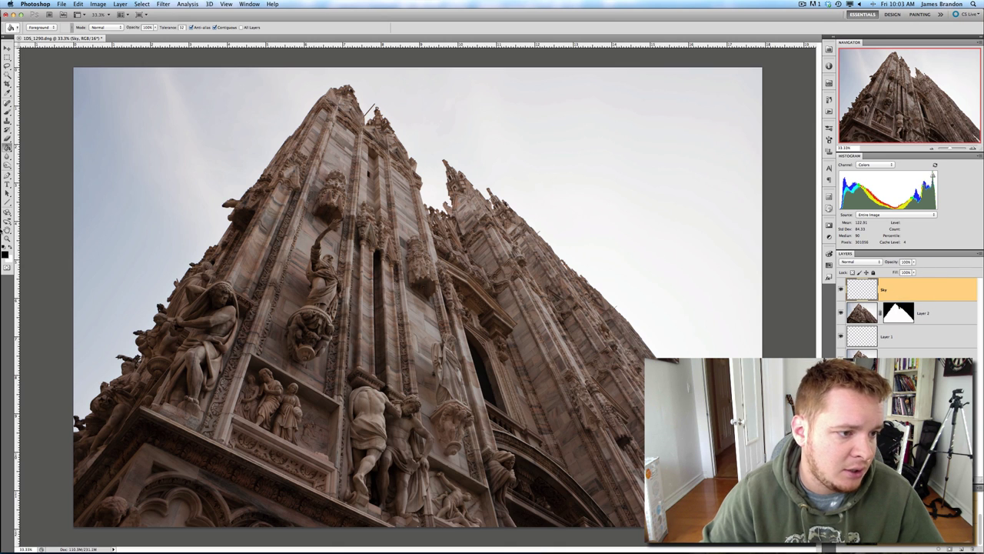
- Fill the Sky layer with a vertical linear gradient running from white at the image's upper edge to black at its lower edge
left_click(7, 147)
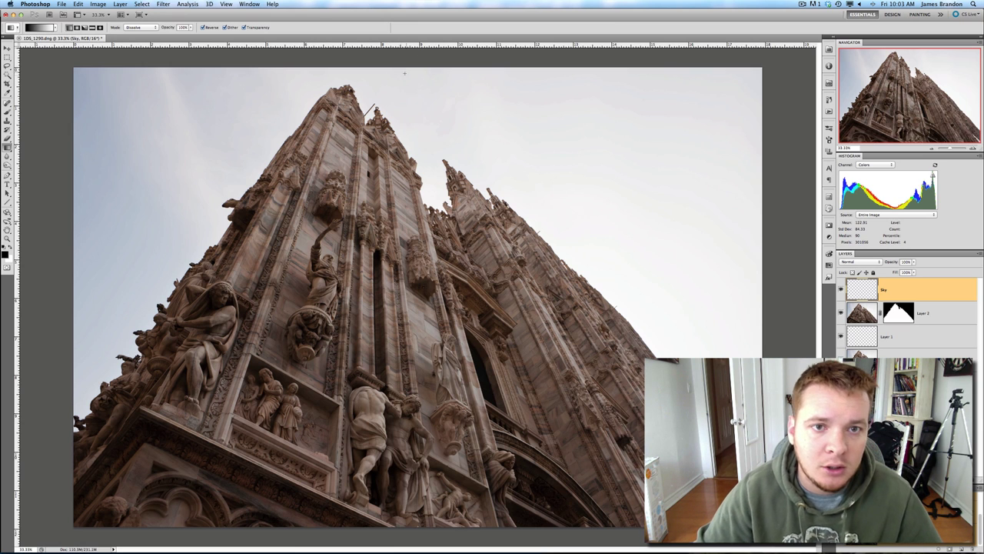
left_click_drag(403, 68, 403, 146)
left_click_drag(422, 182, 407, 522)
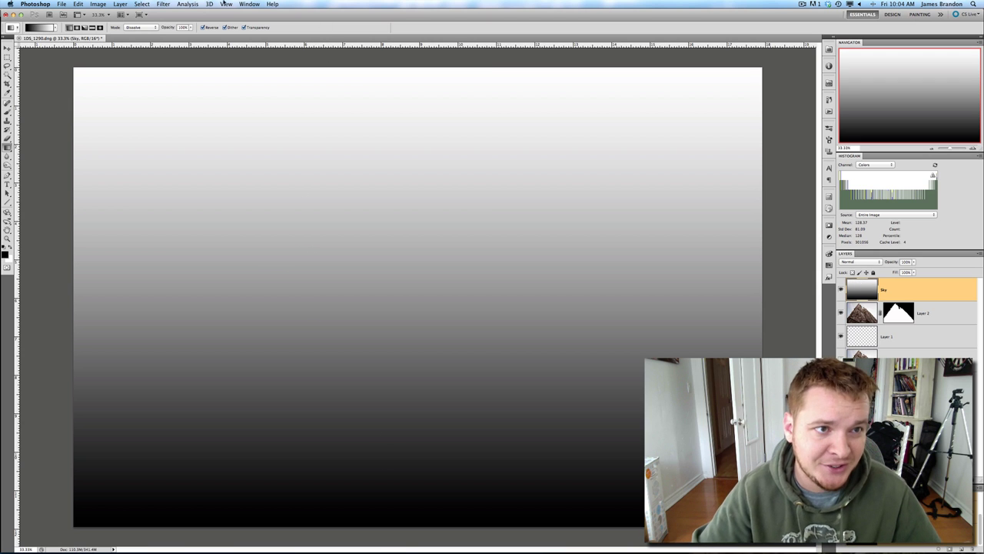
- Render the Clouds filter on the Sky layer
left_click(165, 6)
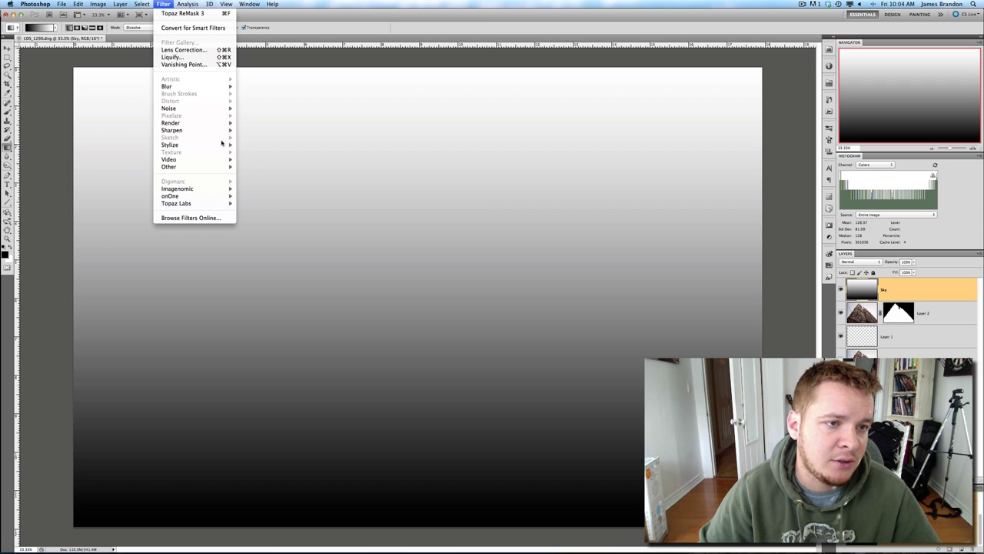
mouse_move(222, 90)
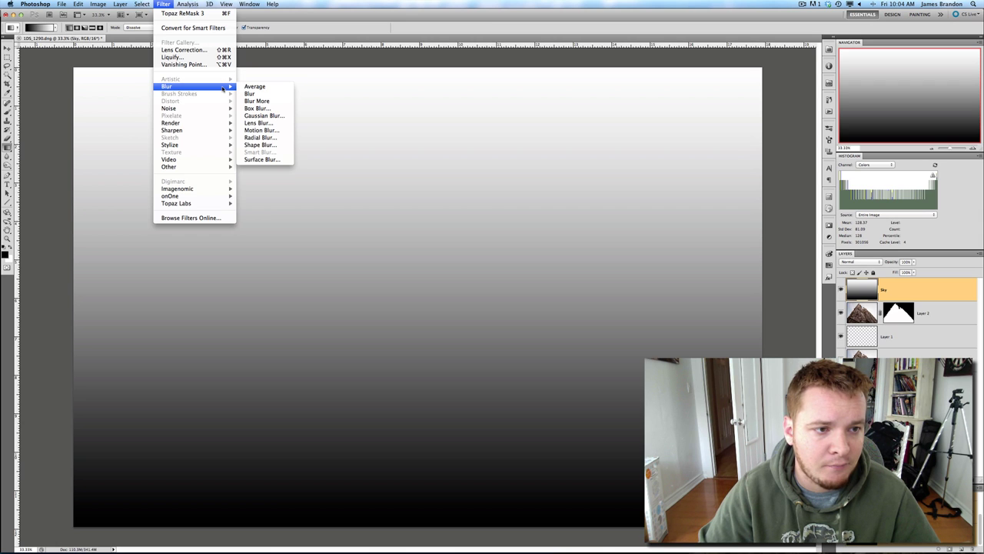
mouse_move(223, 125)
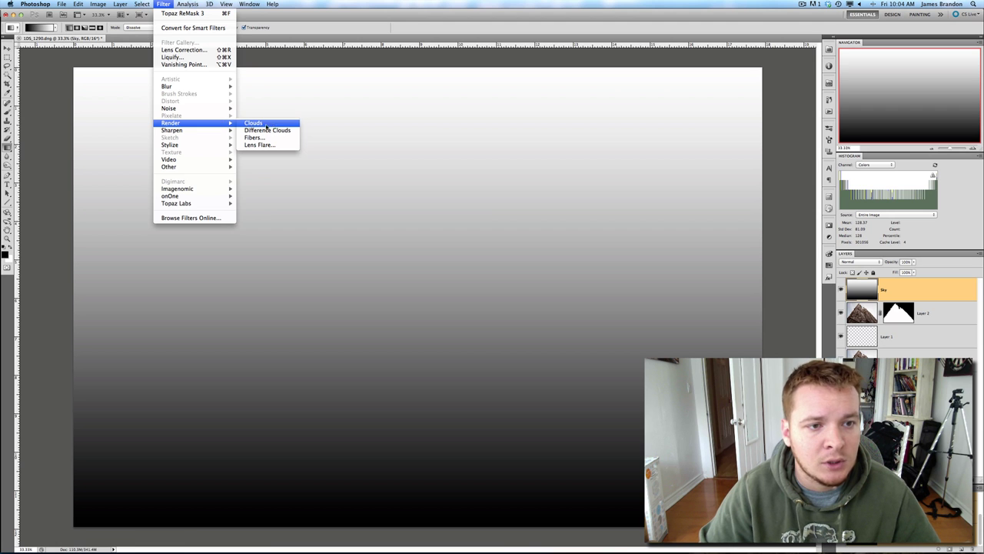
left_click(274, 123)
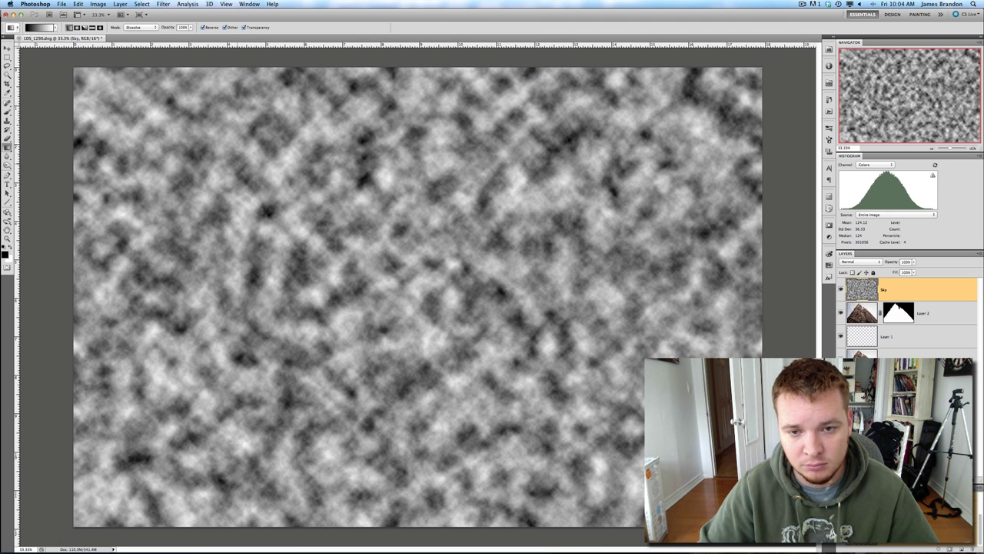
- Apply a Radial Blur to the Sky layer's clouds with the Zoom method and an amount of about 92
left_click(164, 4)
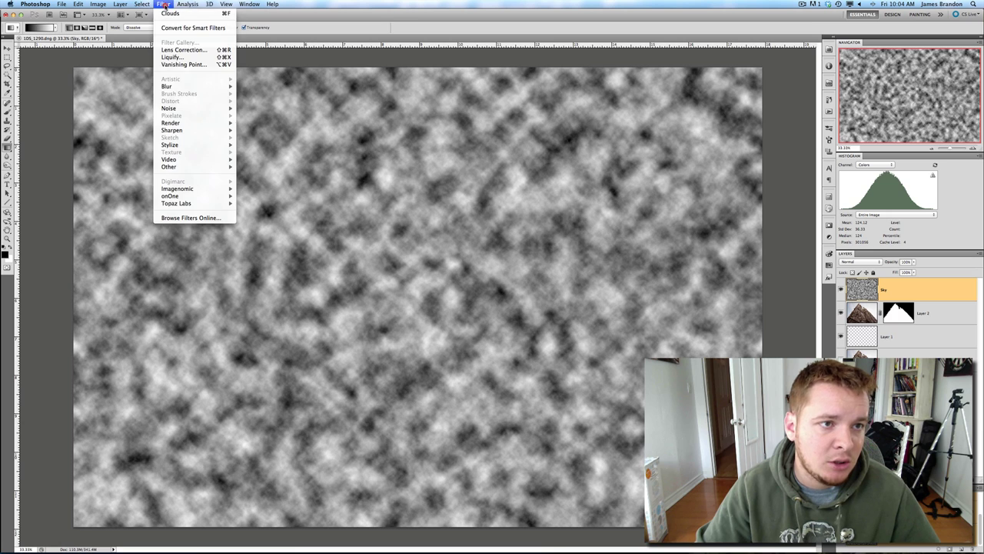
mouse_move(225, 124)
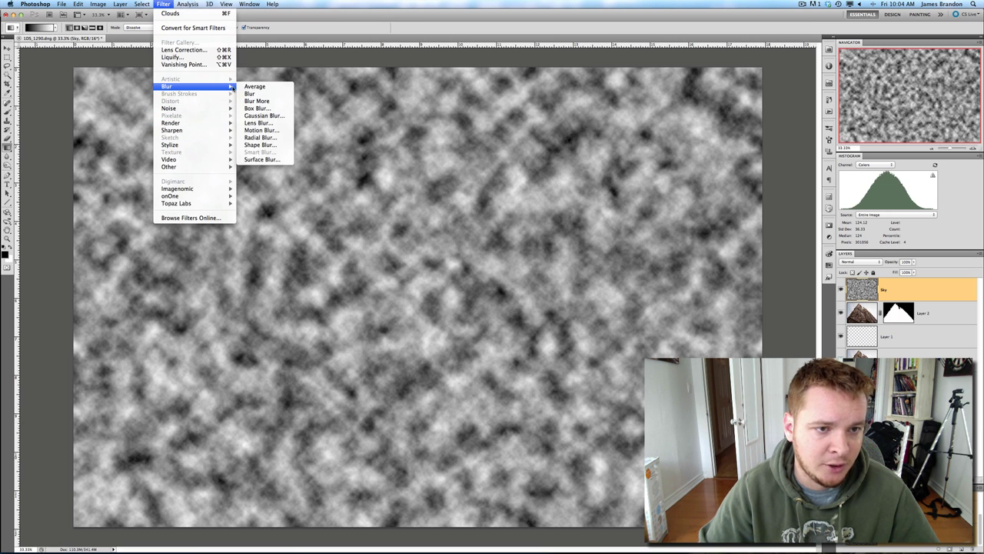
left_click(265, 137)
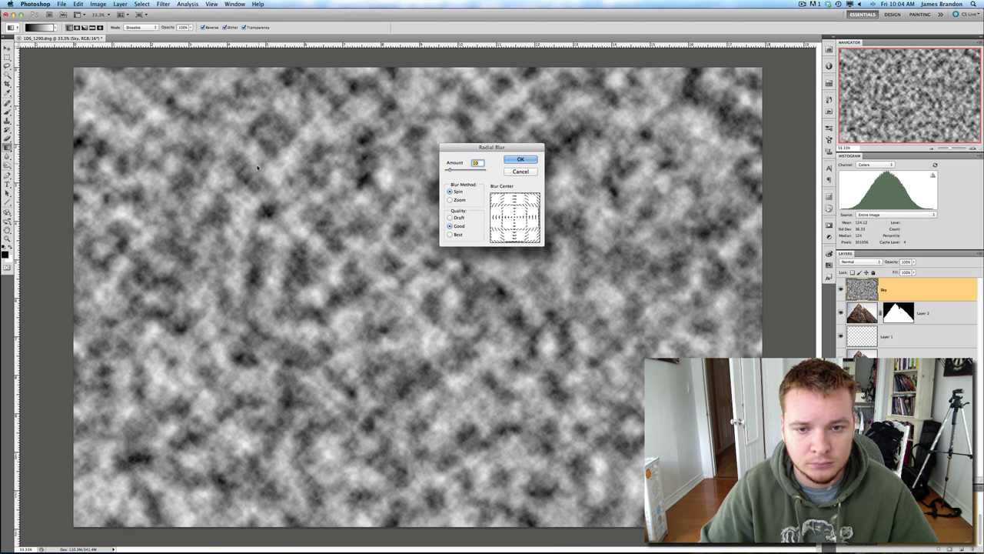
left_click(449, 200)
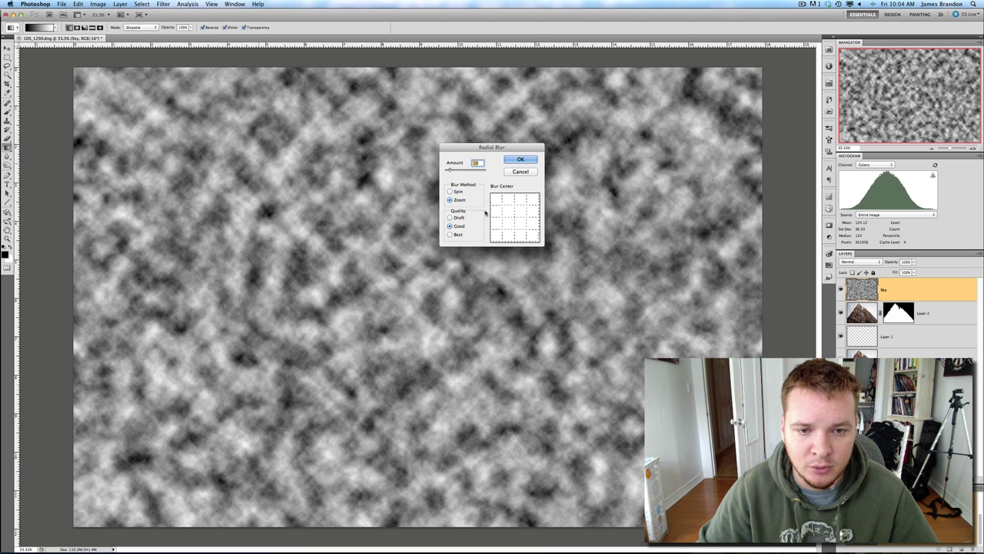
left_click_drag(451, 170, 476, 172)
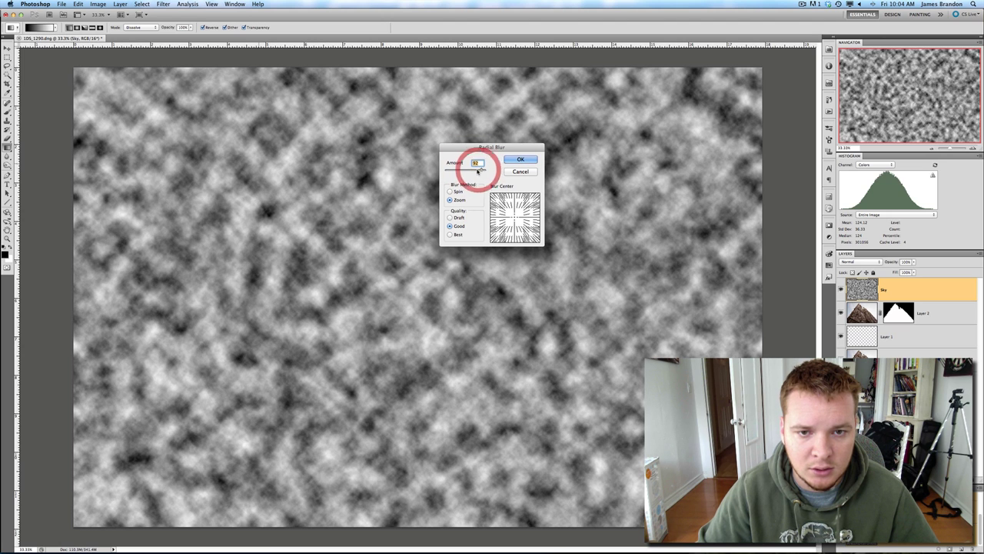
left_click_drag(475, 171, 463, 170)
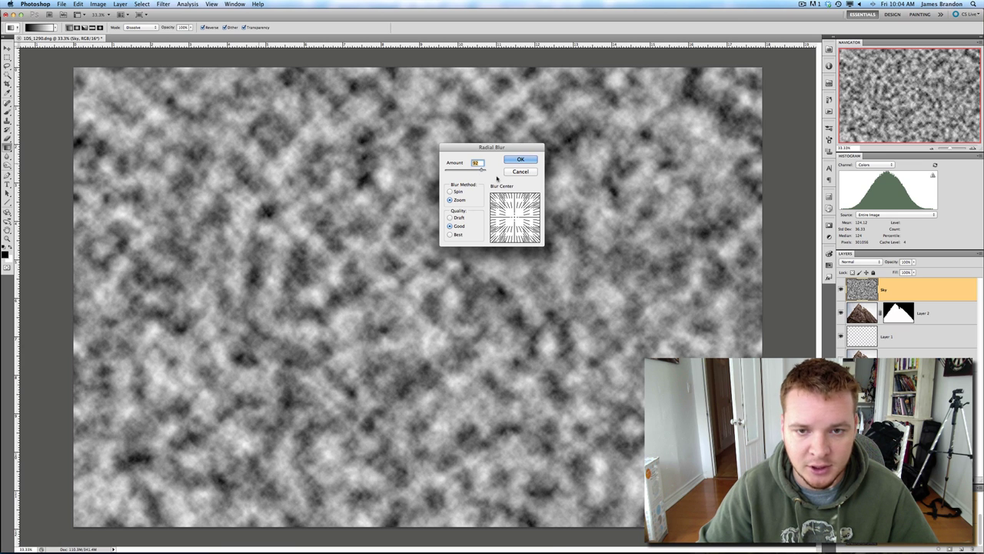
left_click_drag(489, 147, 478, 184)
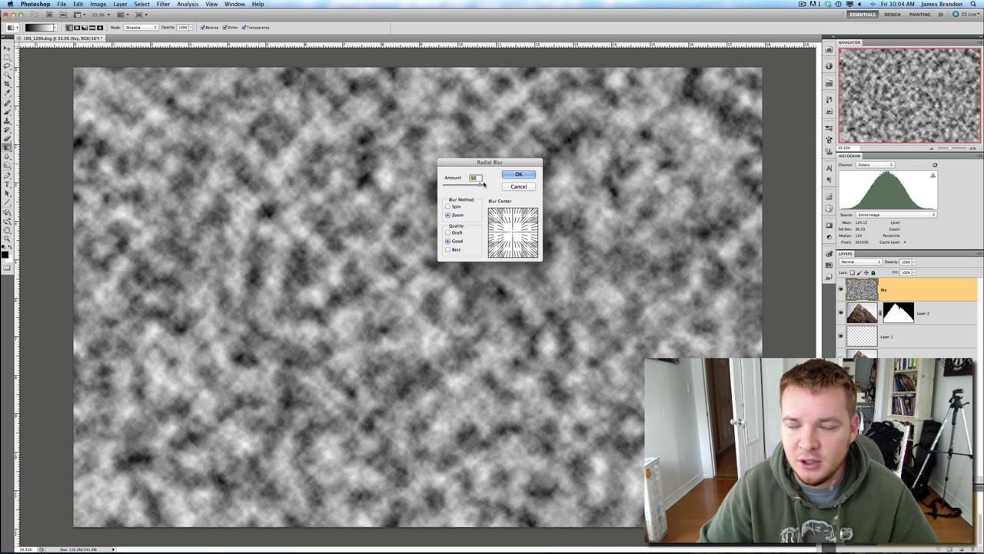
left_click_drag(480, 184, 477, 188)
left_click(518, 175)
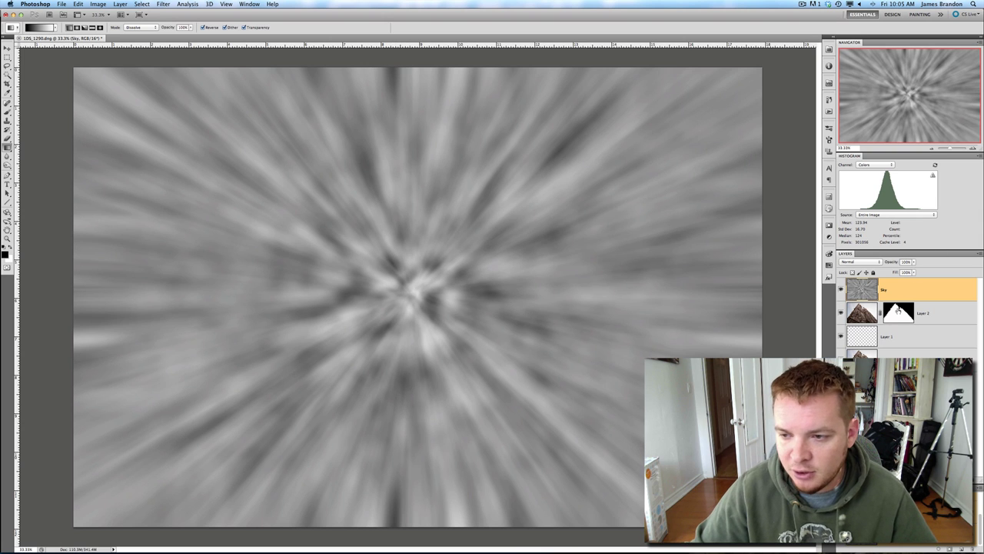
- Move Layer 2's mask onto the Sky layer and invert it so the streaked clouds fill only the sky
left_click(898, 313)
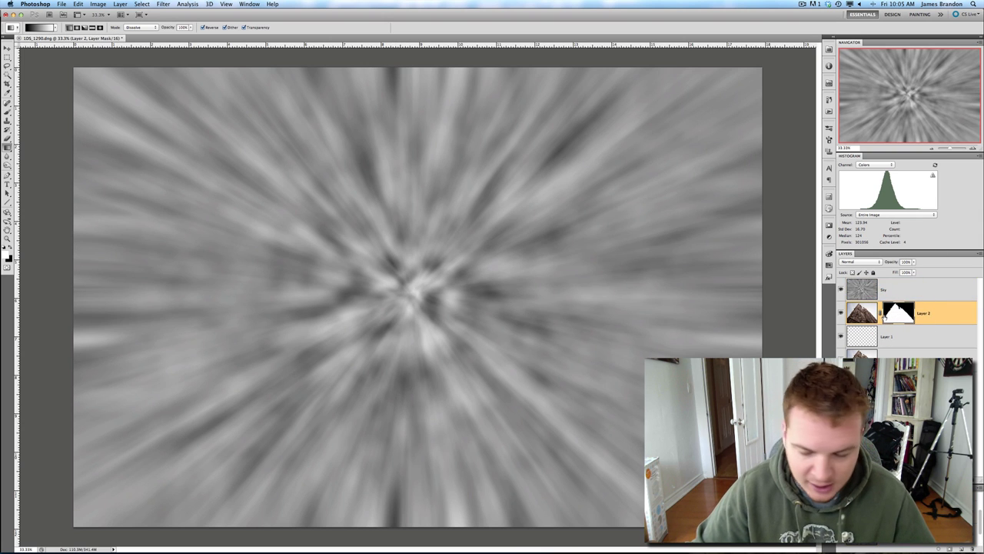
left_click_drag(892, 312, 898, 289)
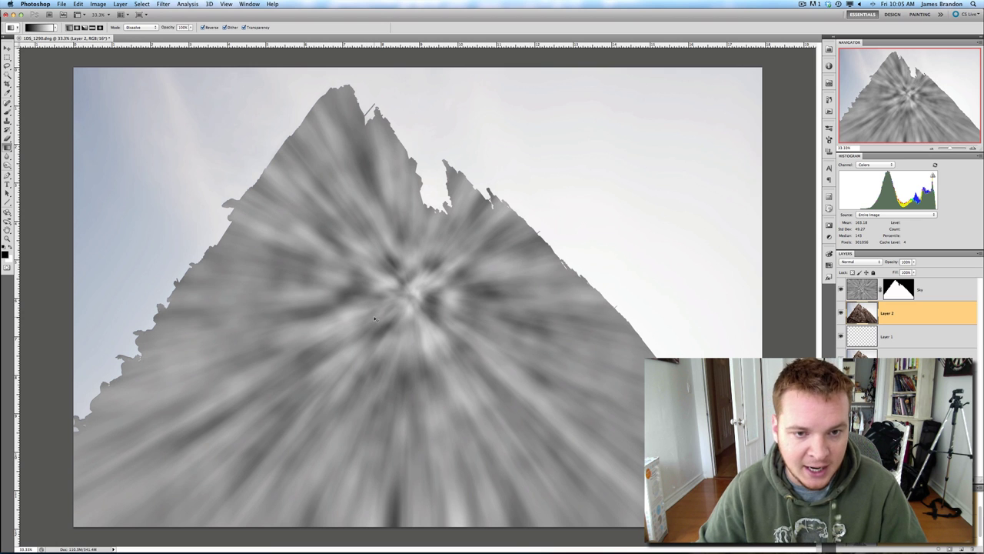
key("super+i")
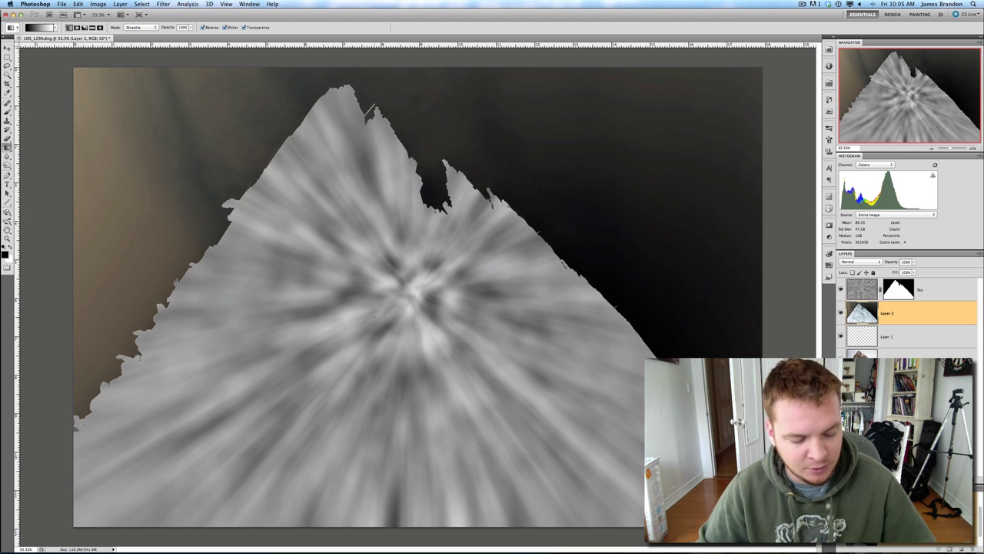
key("super+z")
left_click(898, 290)
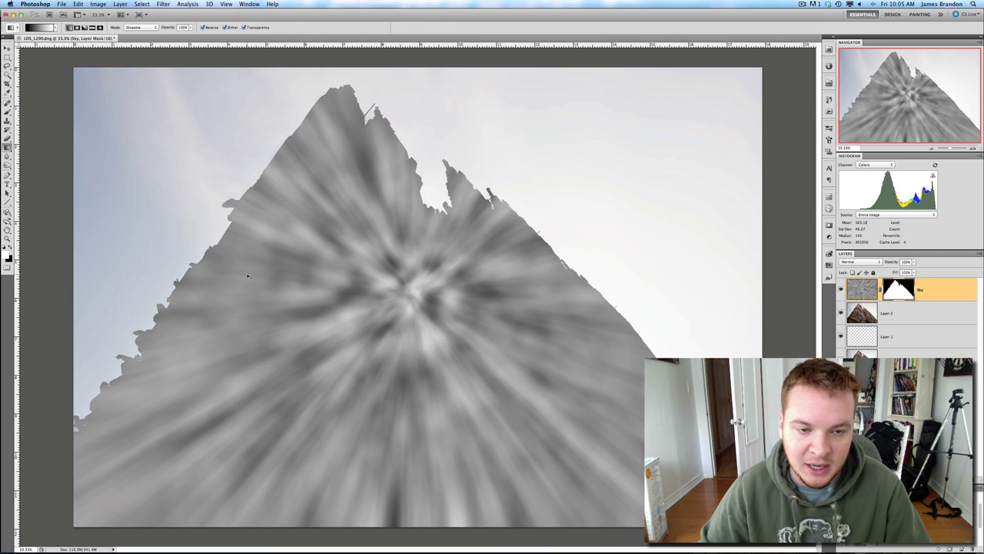
key("super+i")
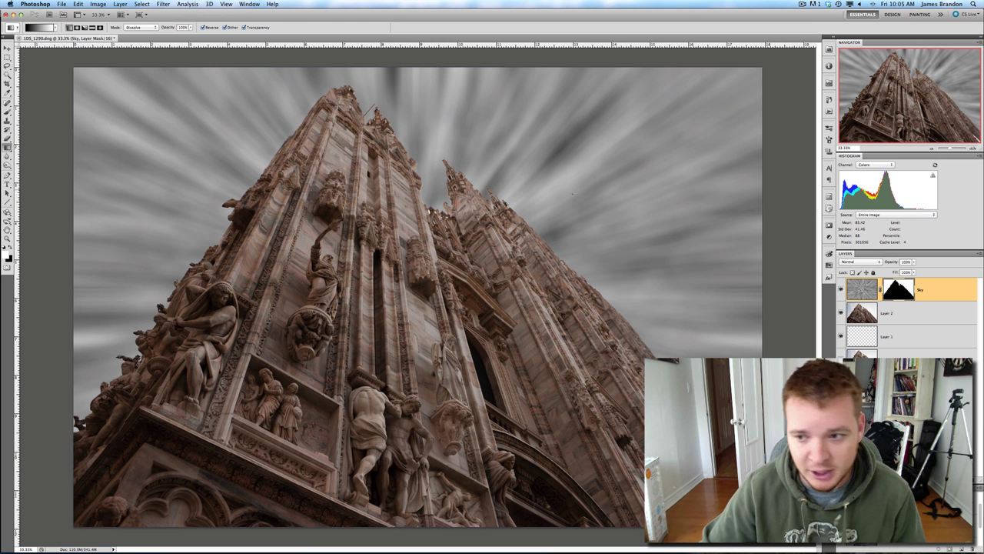
- Cycle through the blend modes on the Sky layer, settle on Overlay and lower the layer's opacity to 76%
left_click(863, 289)
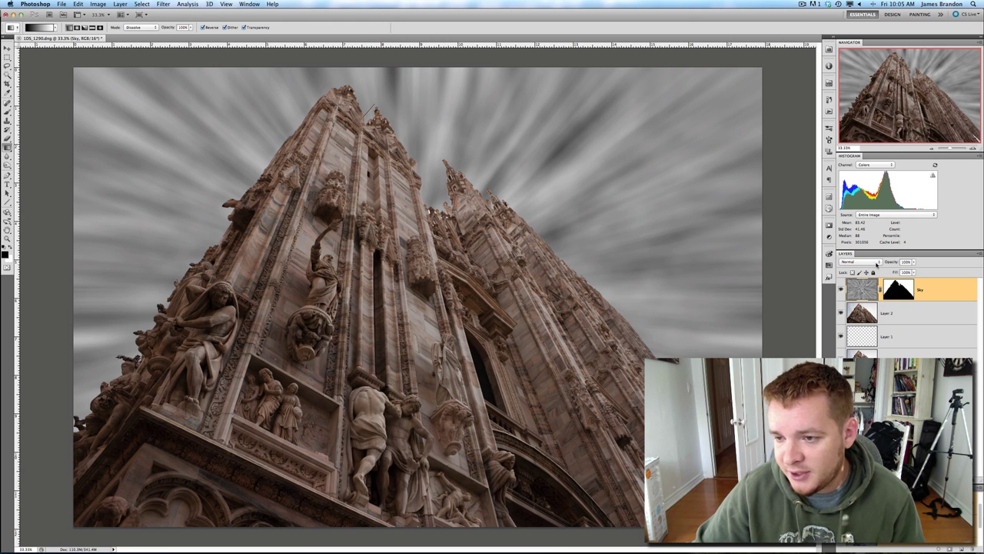
key("v")
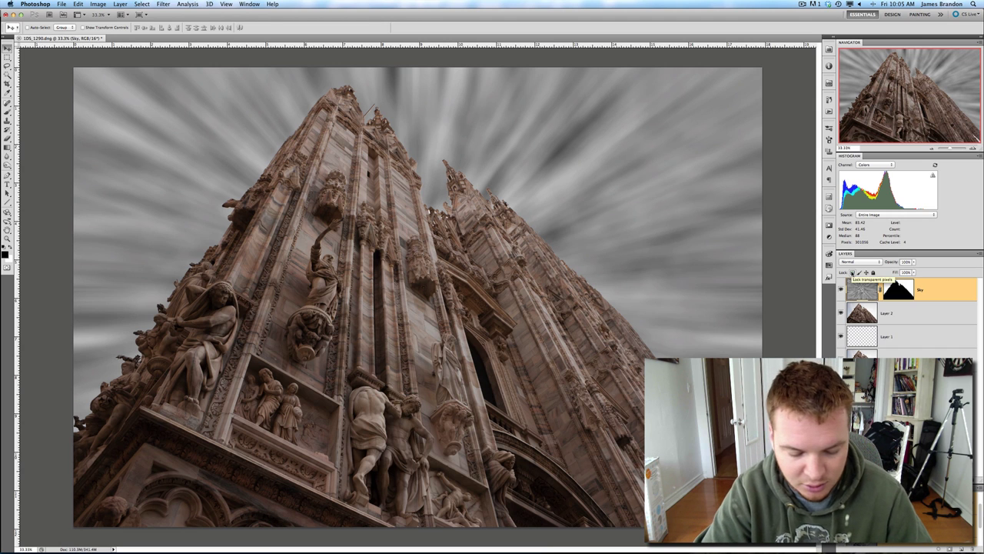
key("shift+plus")
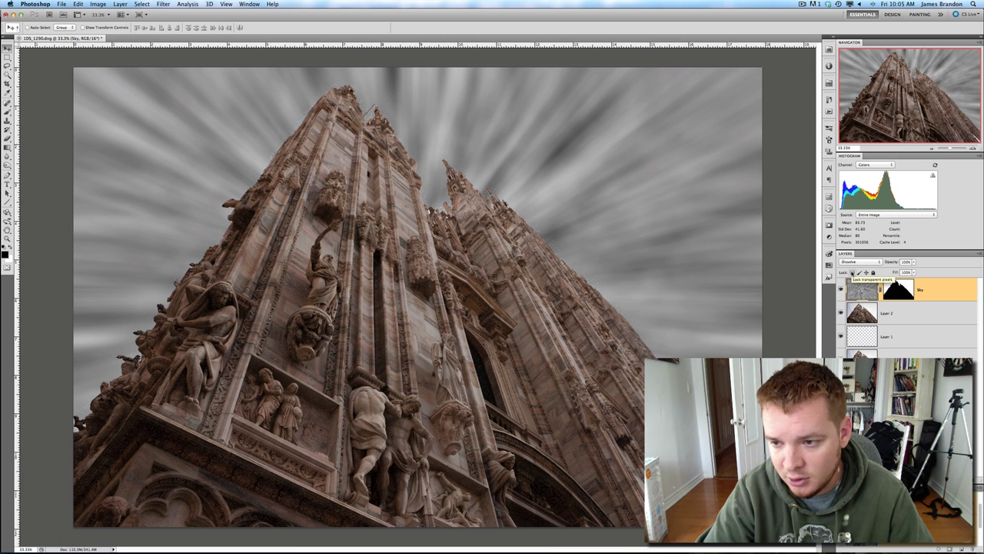
key("shift+plus")
key("shift+plus")
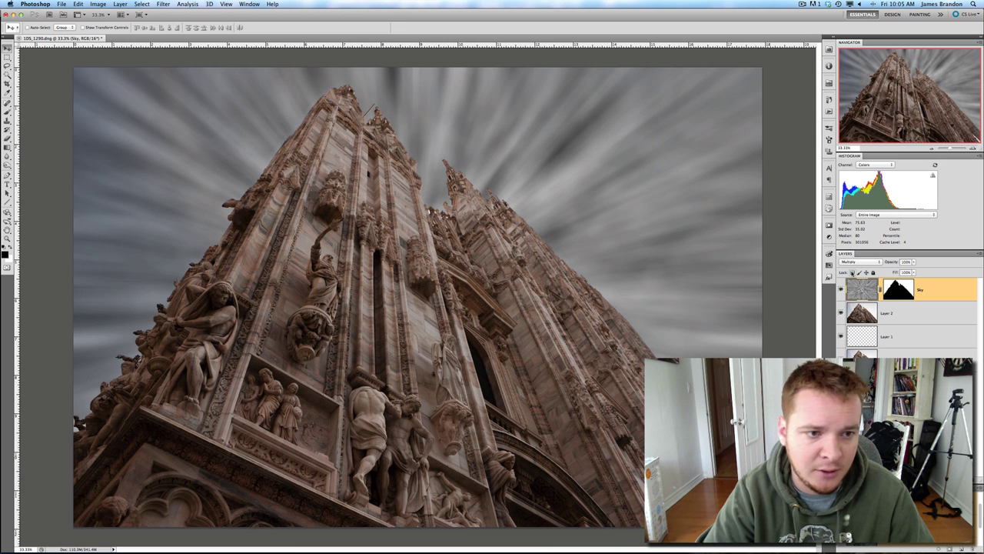
key("shift+plus")
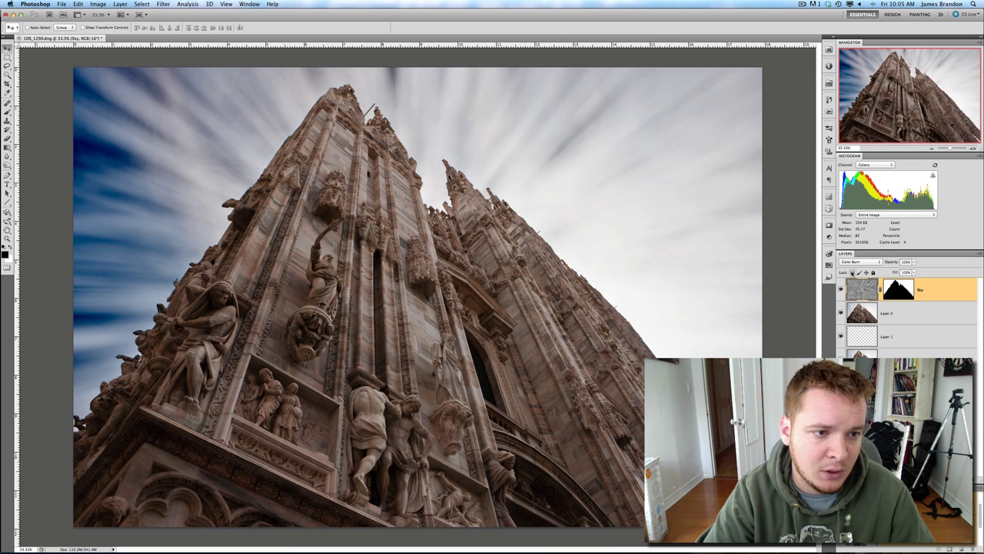
key("shift+plus")
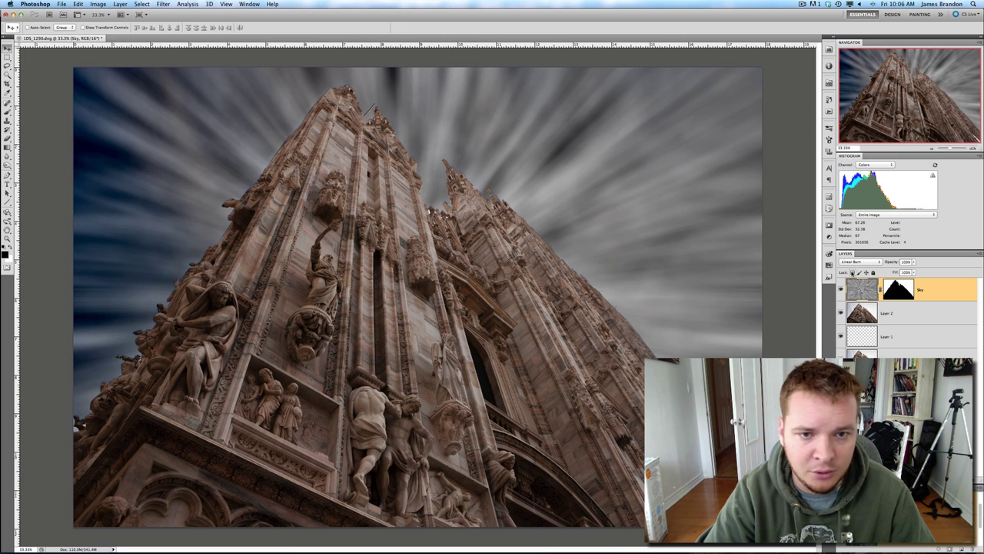
key("shift+plus")
key("shift+plus")
key("shift+plus")
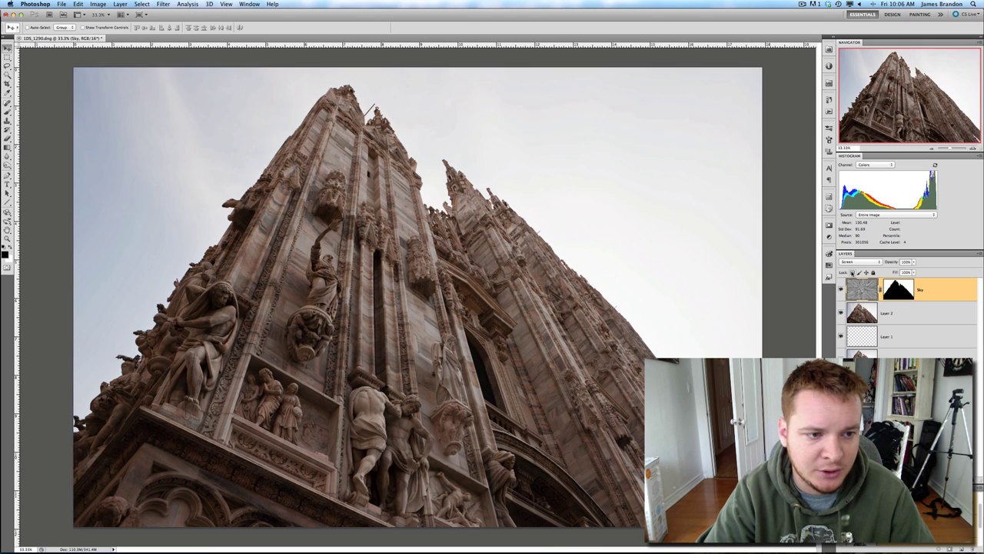
key("shift+plus")
key("shift+plus")
key("shift+plus")
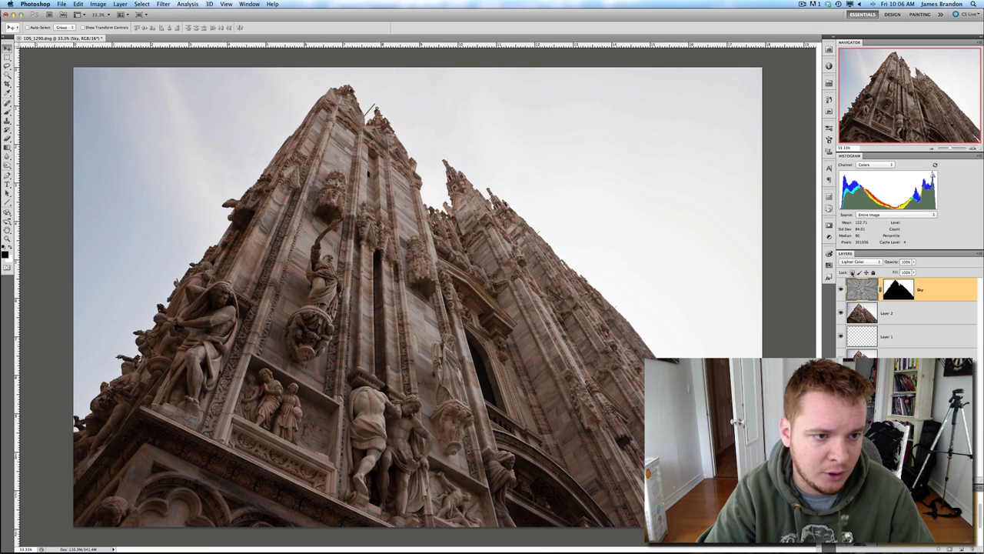
key("shift+plus")
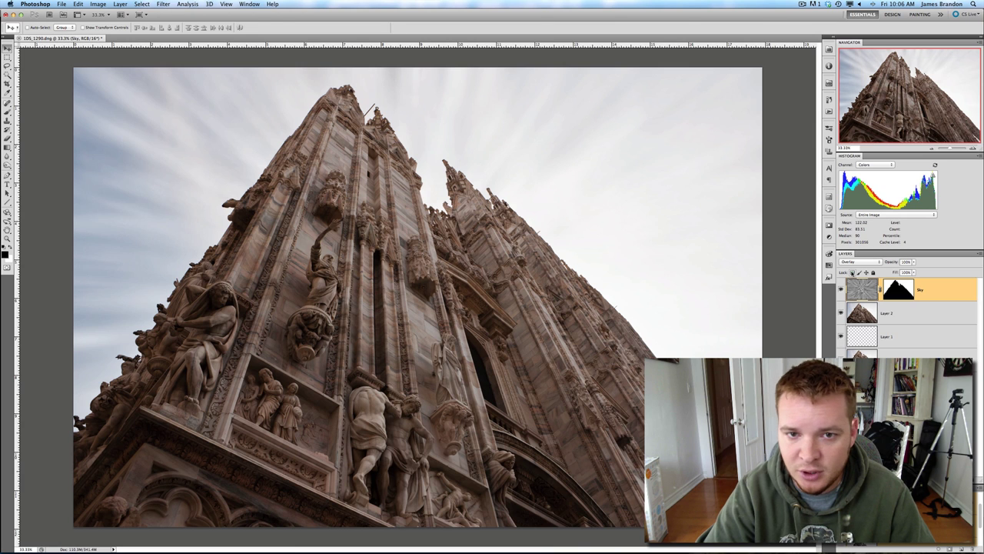
key("shift+plus")
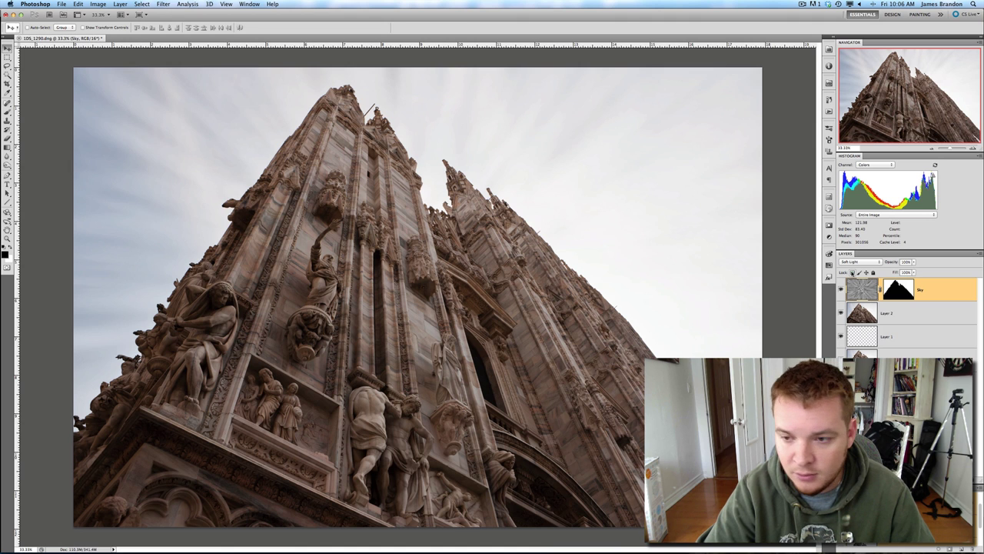
key("shift+minus")
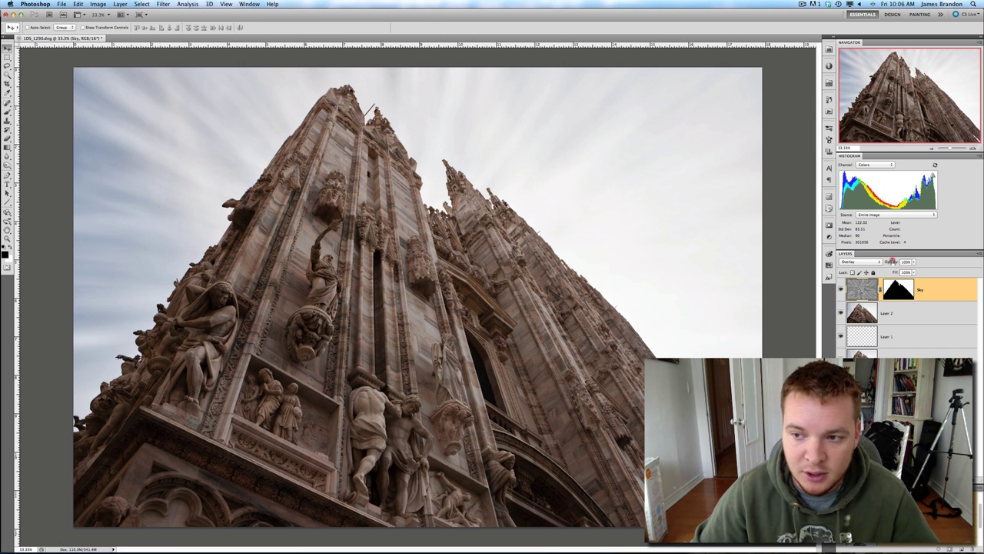
mouse_move(890, 263)
left_mouse_down()
mouse_move(875, 260)
mouse_move(884, 261)
left_mouse_up()
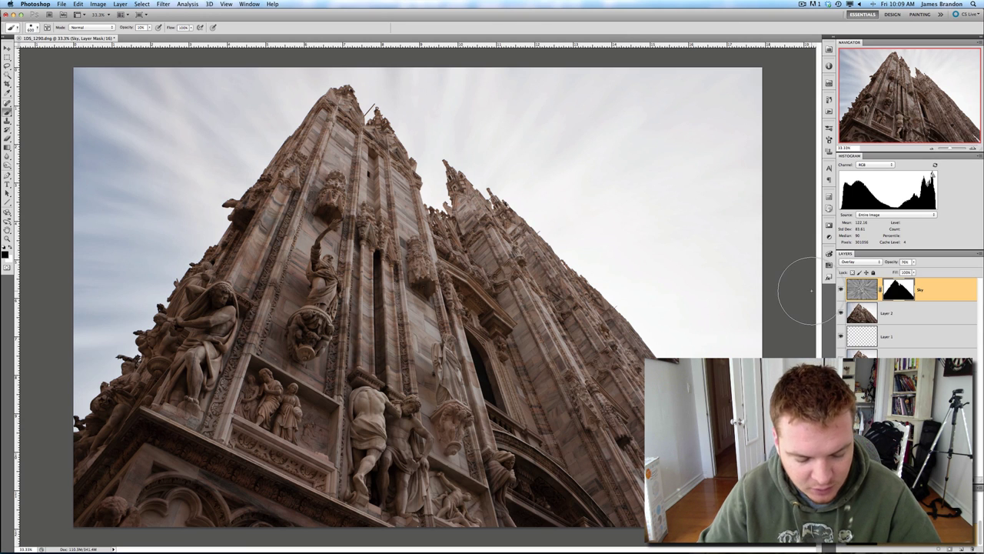
- Duplicate the masked Sky layer three times to strengthen the cloud streaks
key("super+j")
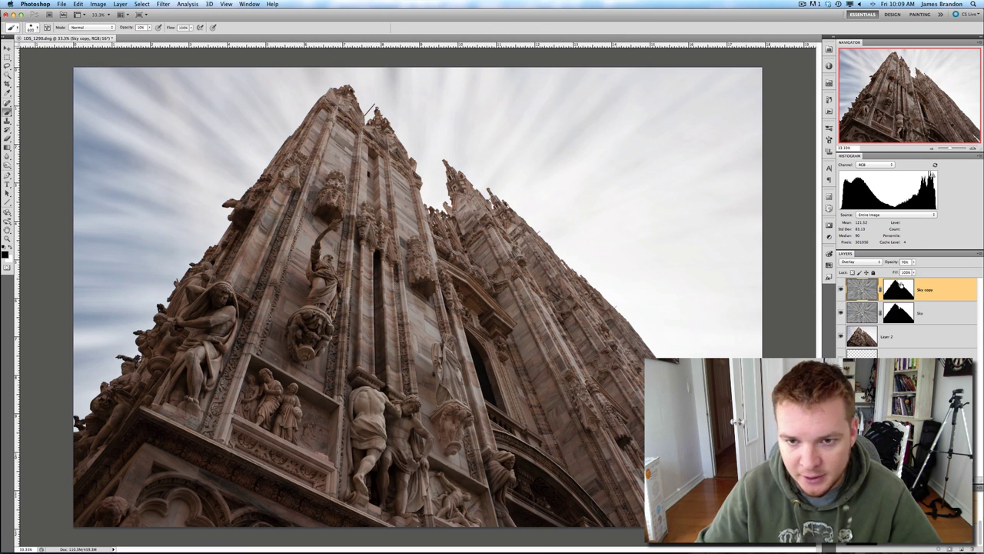
key("super+j")
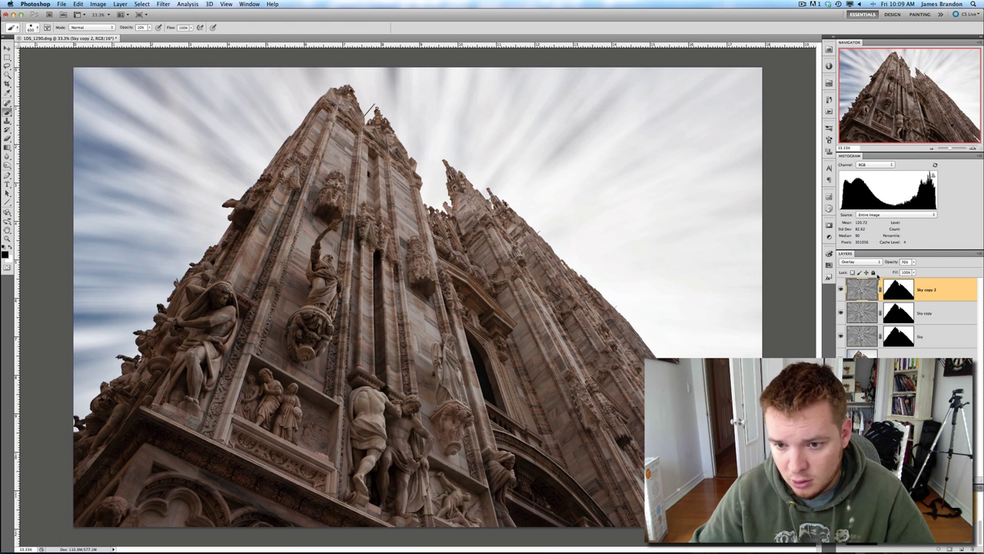
key("super+j")
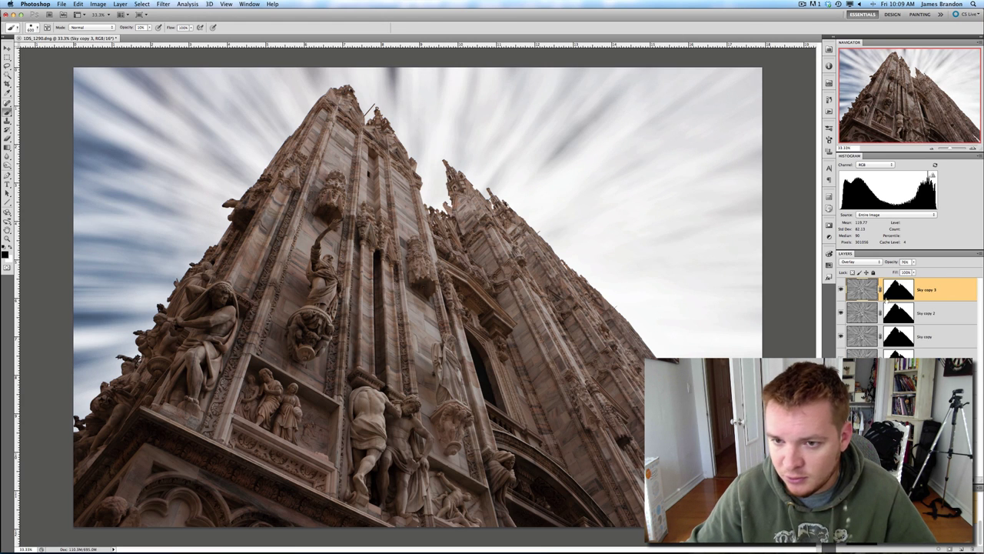
left_click(946, 339)
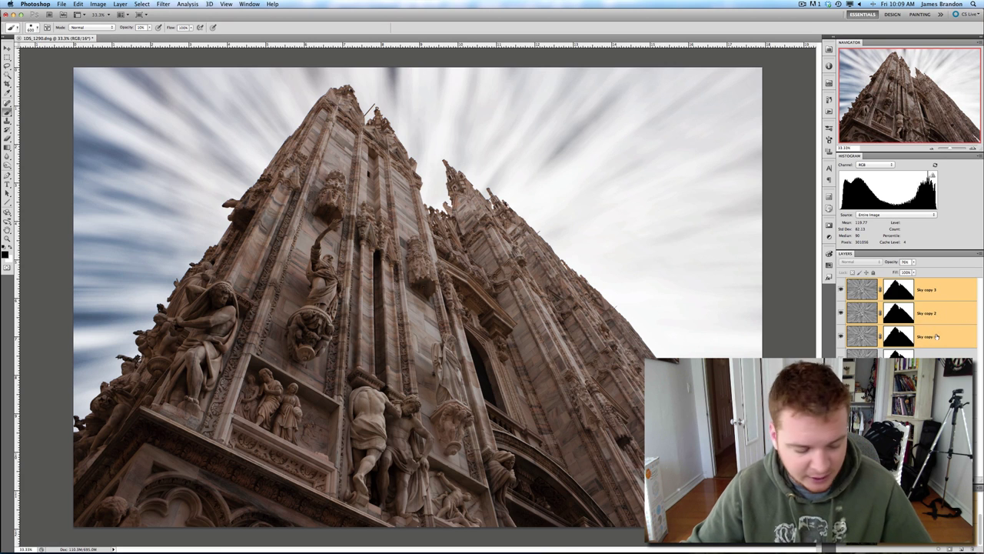
left_click(946, 335)
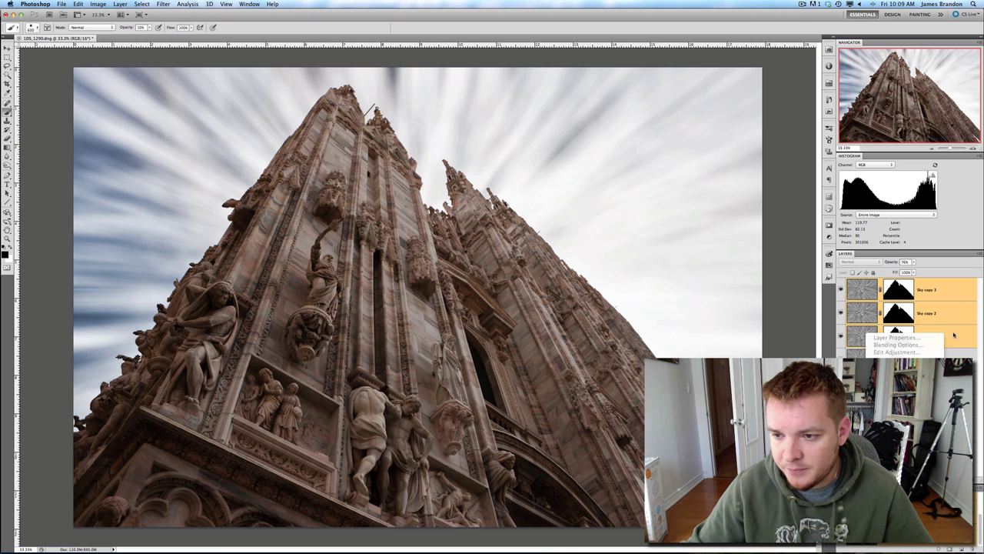
left_click(946, 334)
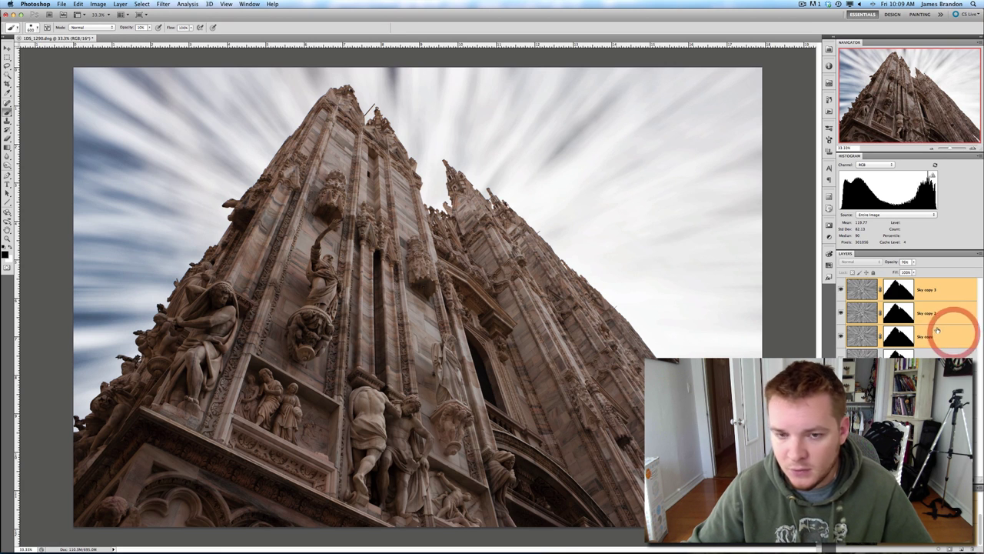
- Stamp all visible layers into a new top layer, then delete the three Sky copies and select the merged layer
left_click(945, 289)
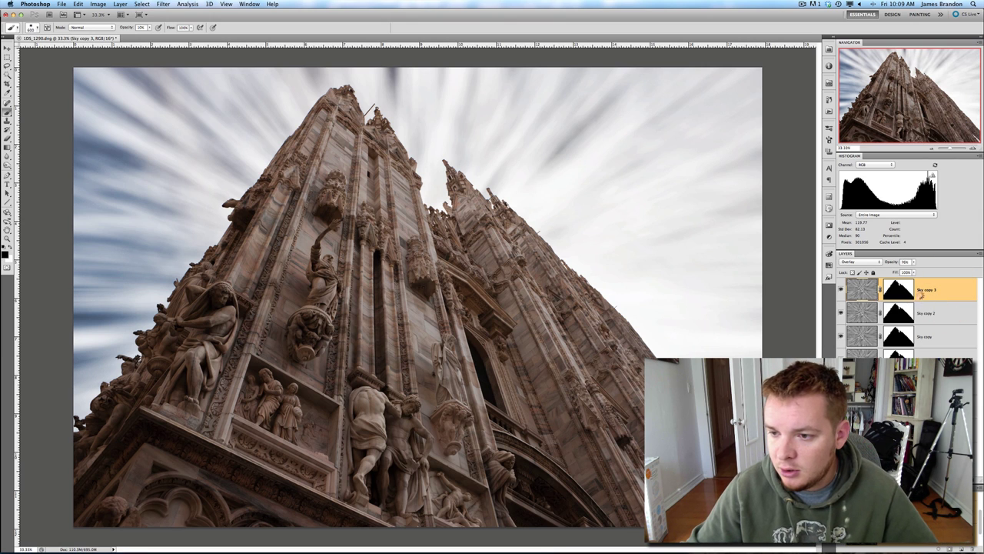
key("super+alt+shift+e")
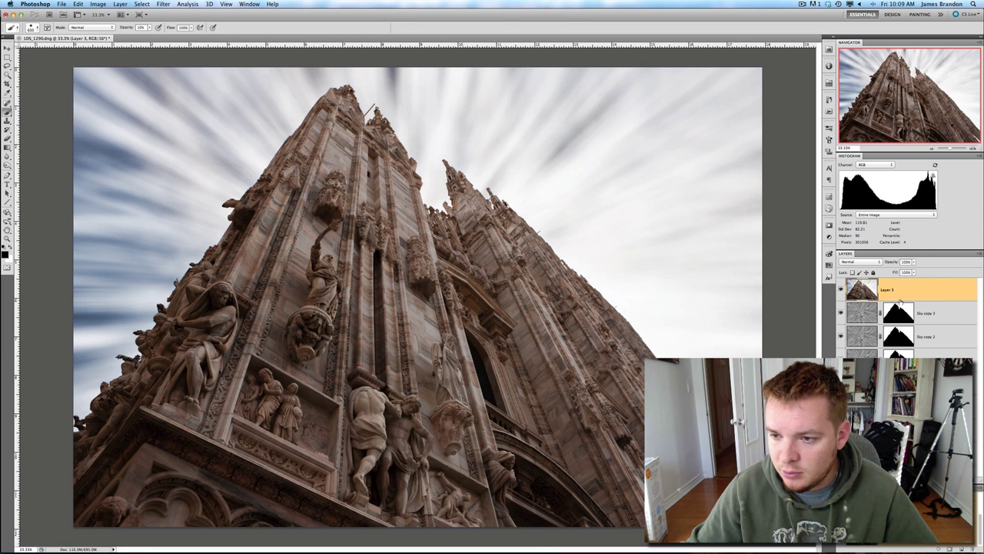
left_click(948, 313)
key("BackSpace")
key("BackSpace")
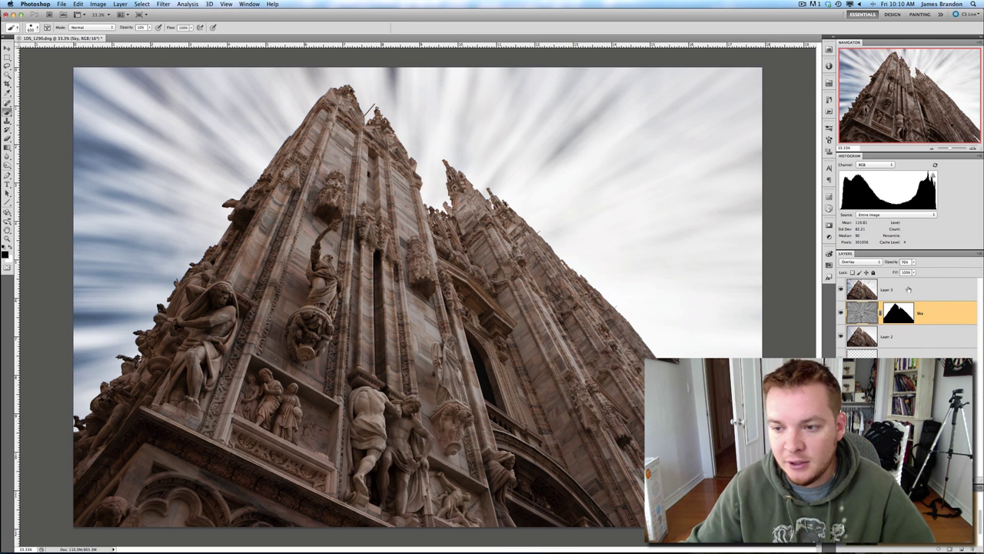
left_click(932, 287)
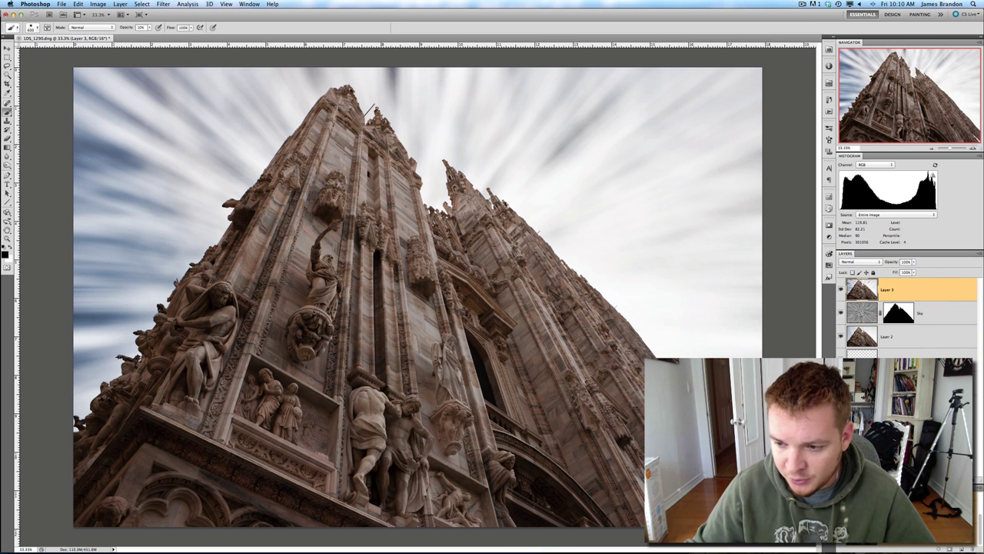
- Hide Layer 3 with a black mask and paint the cloud streaks back into the sky with a 20% opacity brush
left_click(882, 540, "alt")
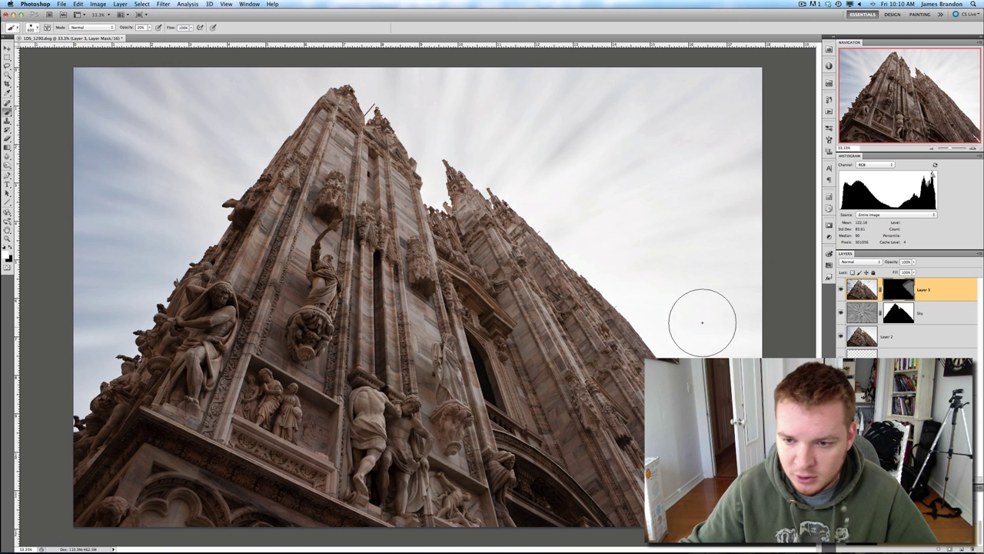
mouse_move(702, 322)
left_mouse_down()
mouse_move(743, 303)
mouse_move(620, 215)
mouse_move(579, 261)
mouse_move(677, 197)
mouse_move(449, 253)
mouse_move(472, 86)
mouse_move(655, 183)
left_mouse_up()
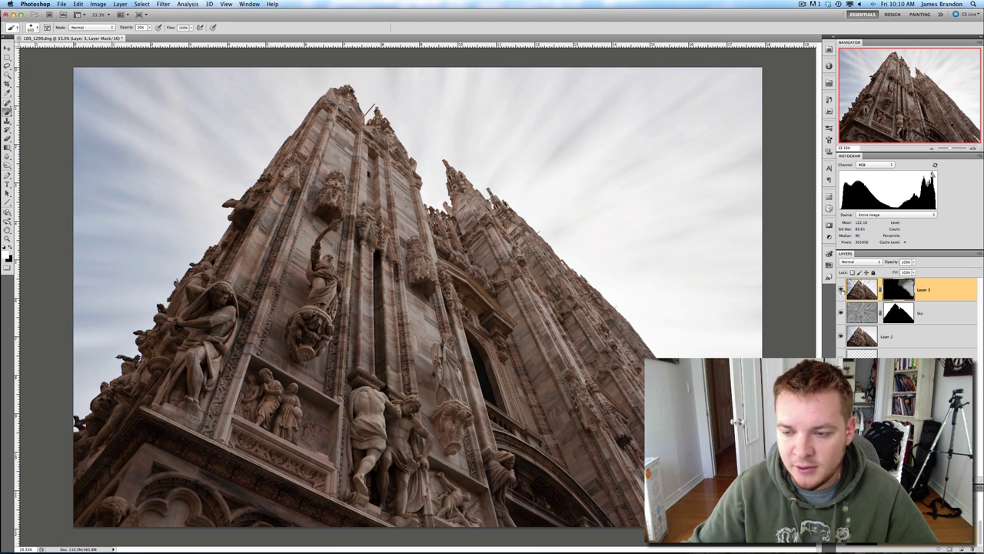
left_click(842, 289)
left_click(842, 289)
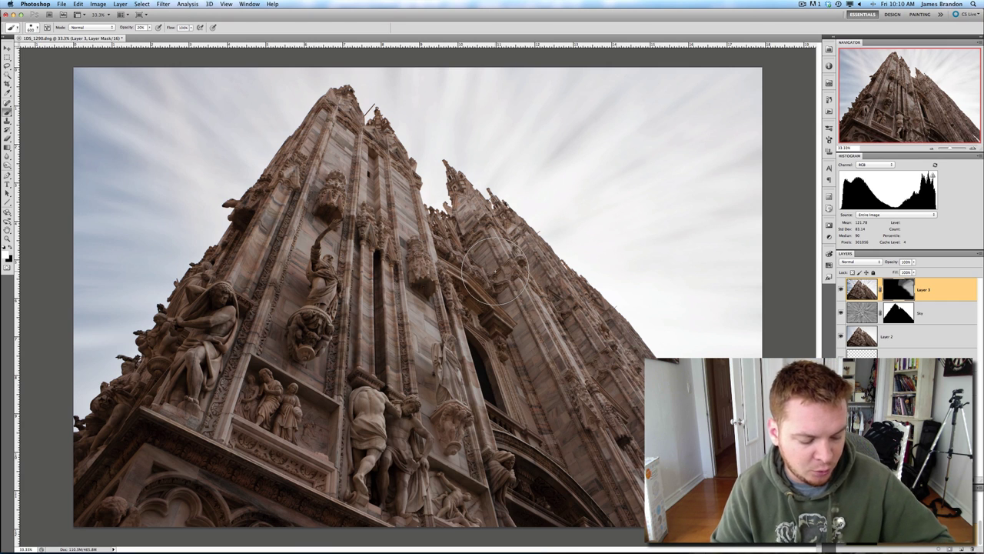
left_click(496, 273)
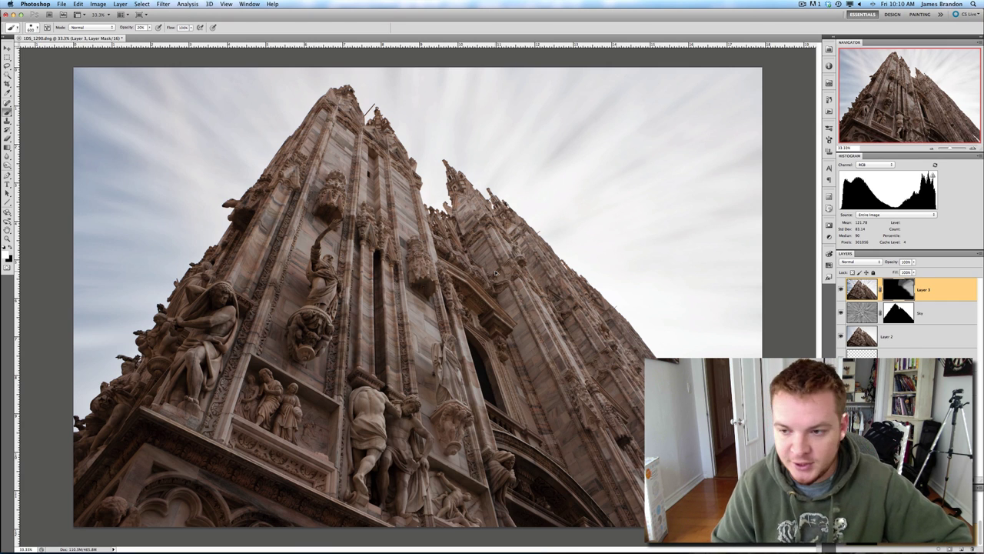
- Stamp all visible layers into a new top layer and open it in Perfect Effects 3
key("super+alt+shift+e")
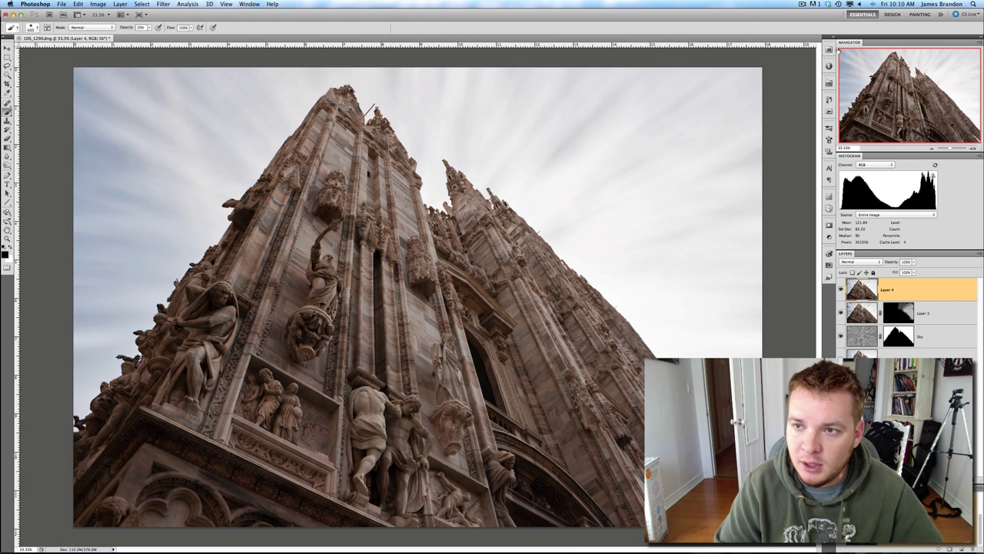
left_click(829, 49)
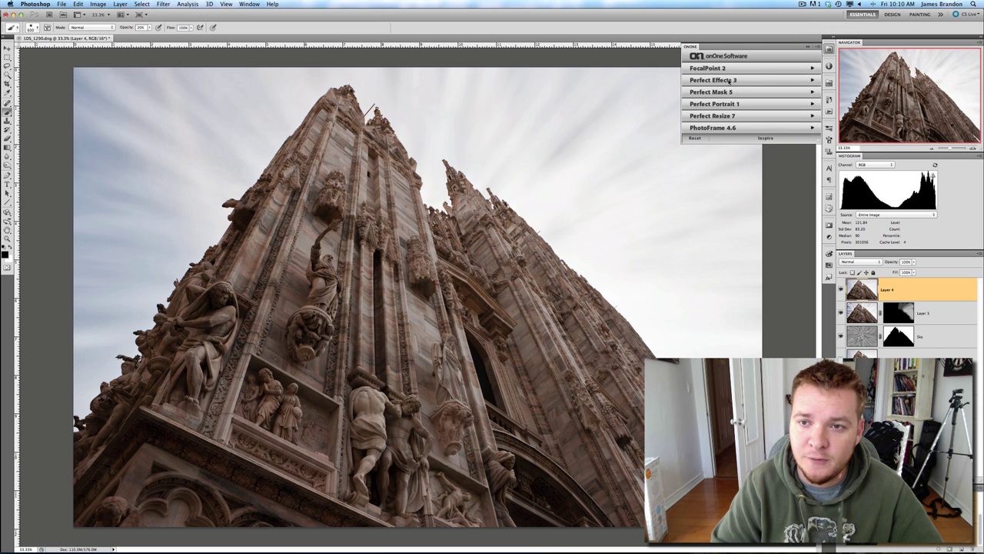
left_click(728, 81)
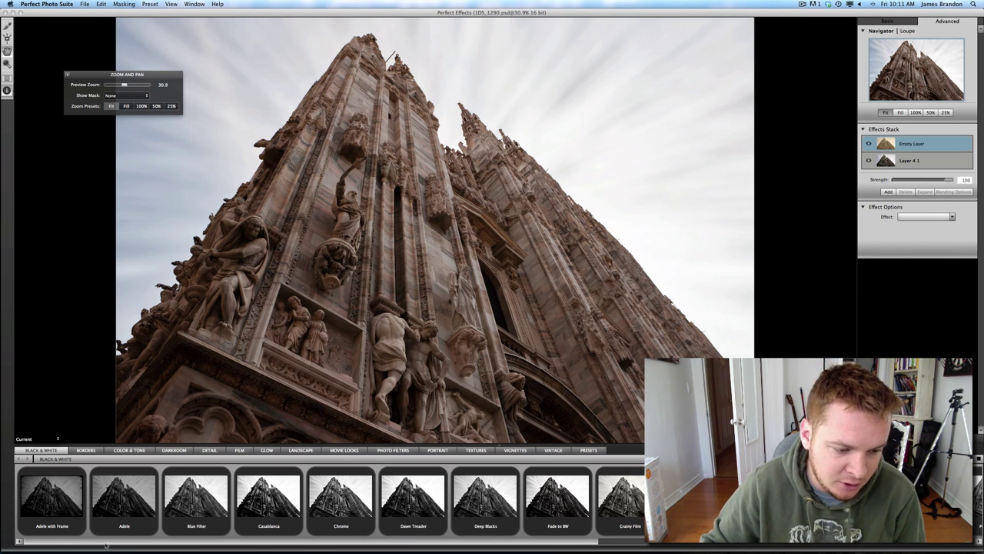
- Apply the Roadie black-and-white preset at strength 65 and return the result to Photoshop as a new layer
left_click_drag(106, 544, 515, 552)
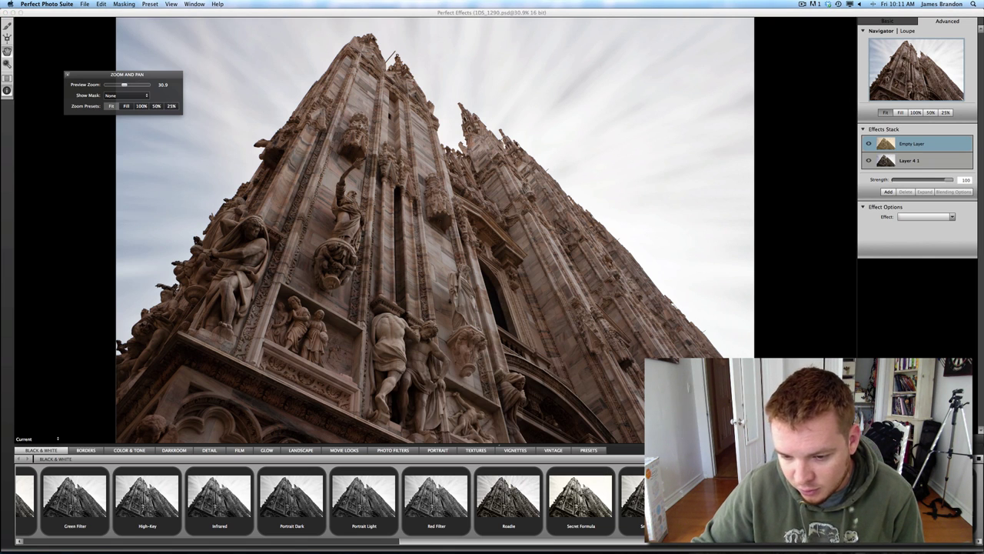
left_click(632, 499)
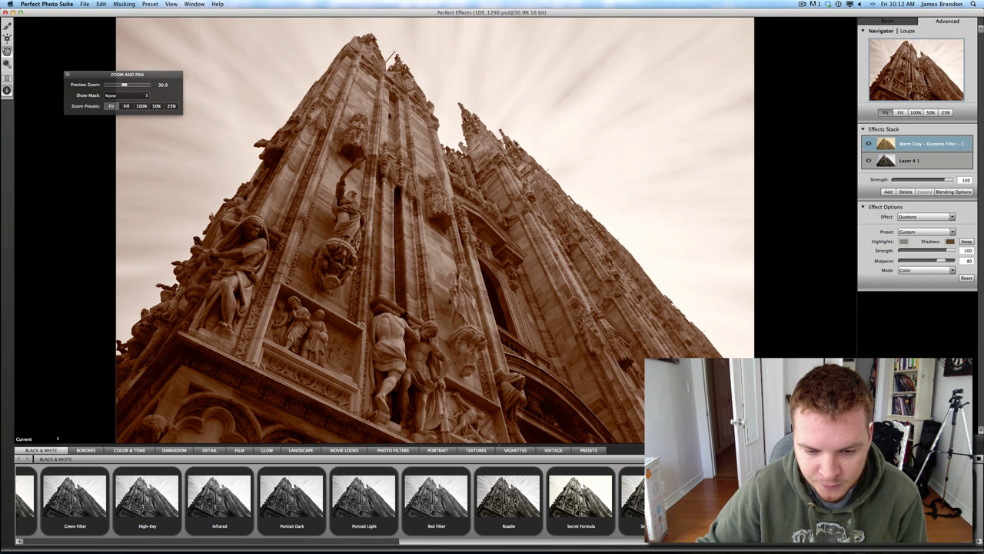
left_click(517, 500)
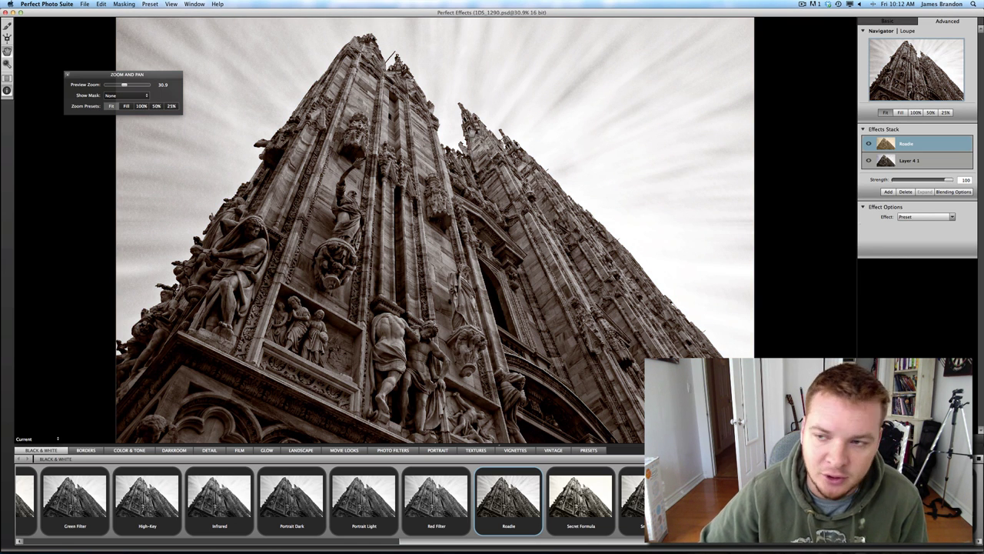
left_click_drag(948, 181, 928, 179)
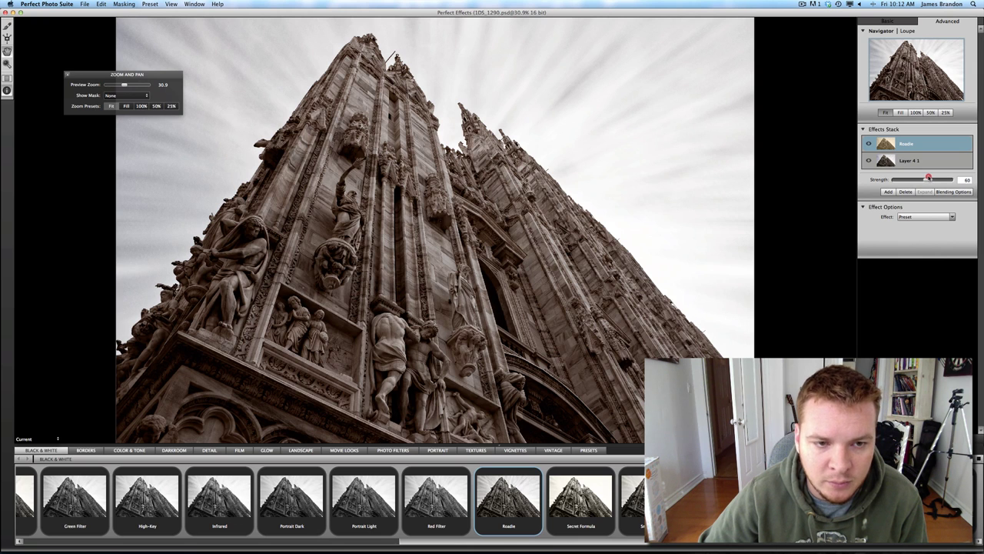
left_click_drag(929, 177, 929, 177)
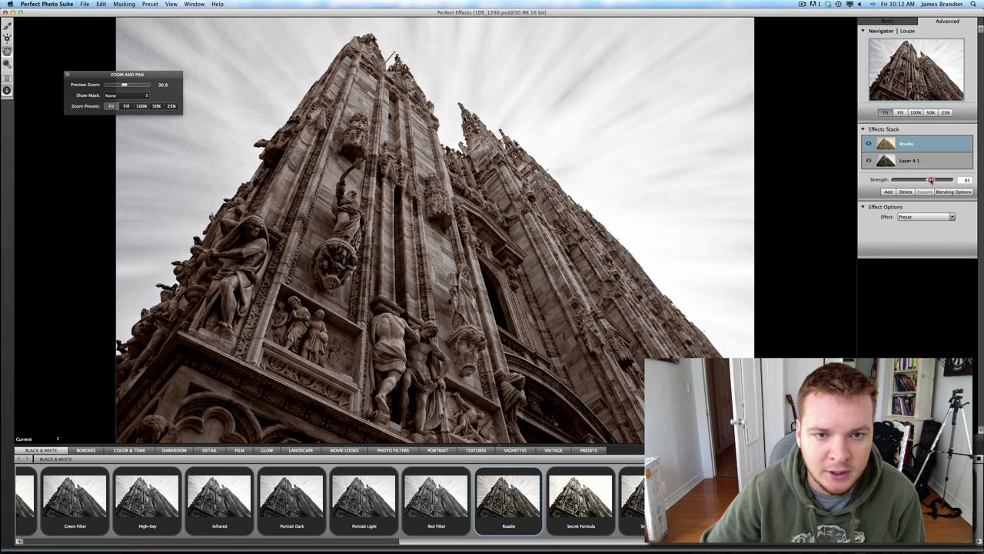
left_click(931, 180)
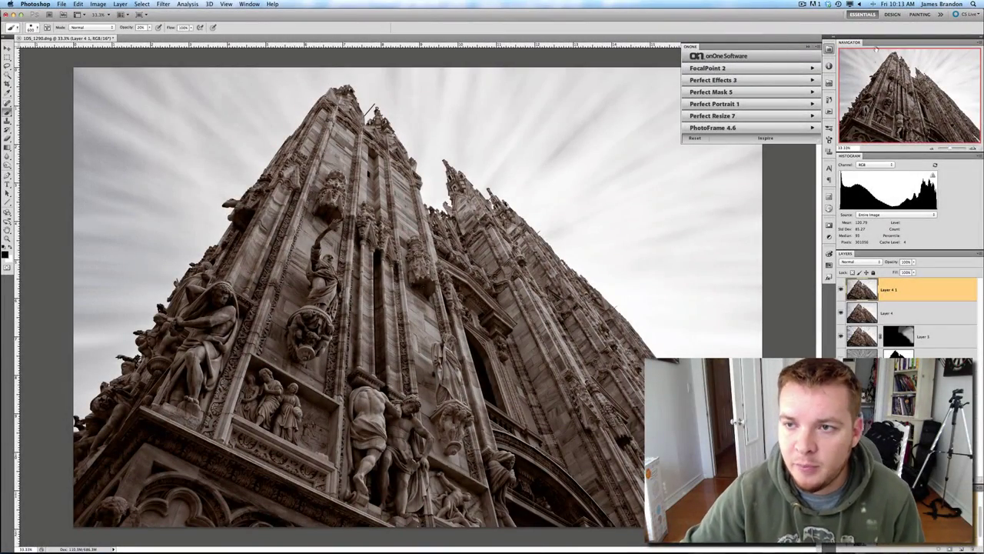
left_click(808, 48)
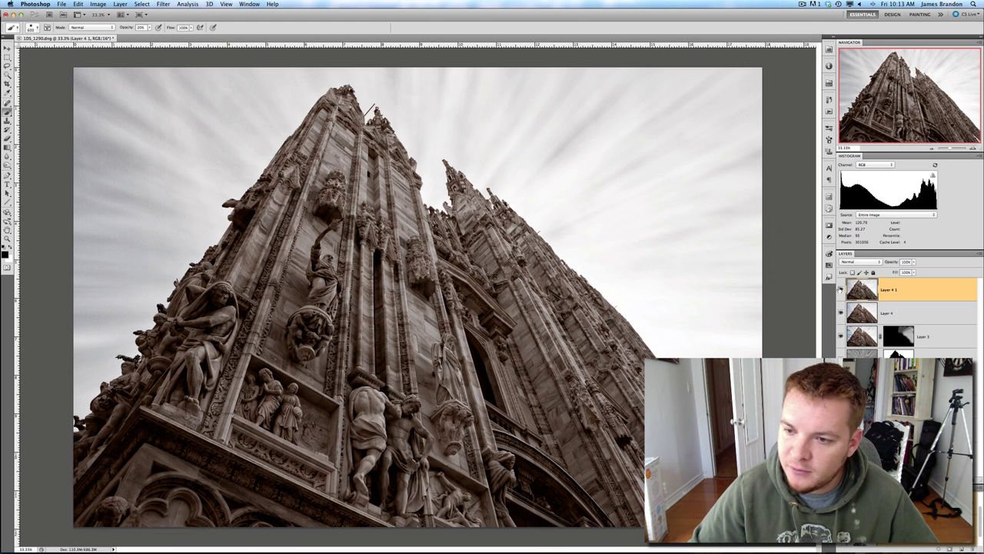
- Compare Layer 4 1 before and after, then copy the Sky layer's mask onto it and invert the copy to limit the effect to the cathedral
left_click(841, 289)
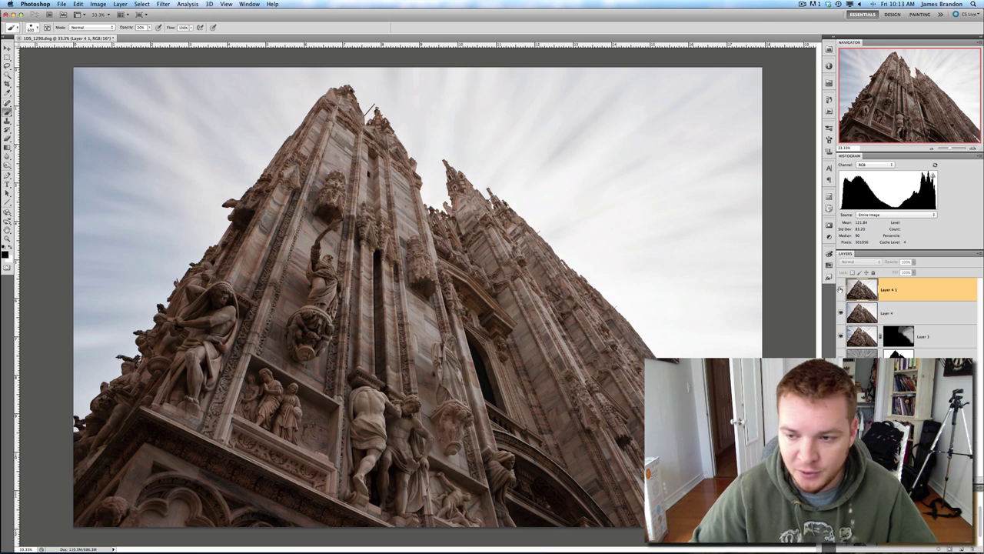
left_click(840, 289)
left_click(840, 289)
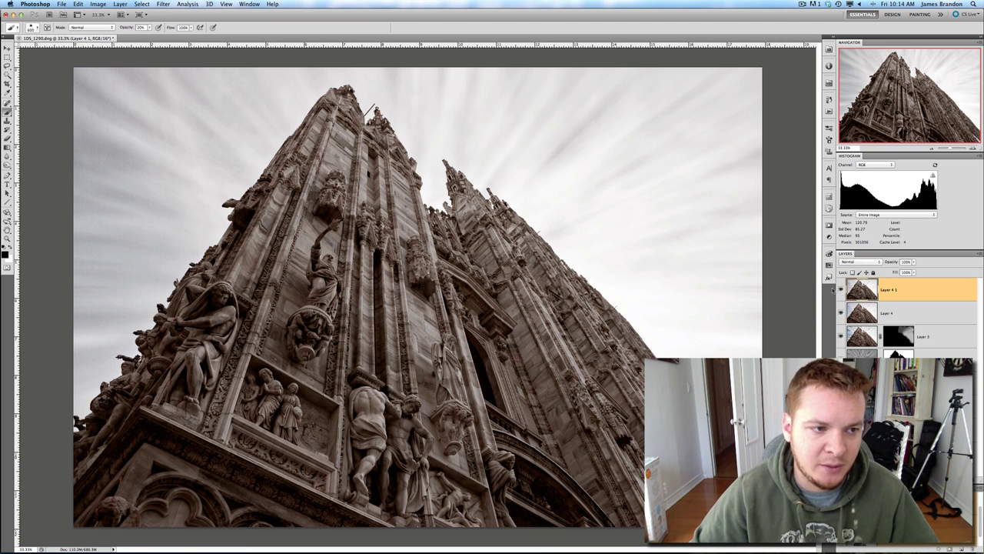
left_click(841, 289)
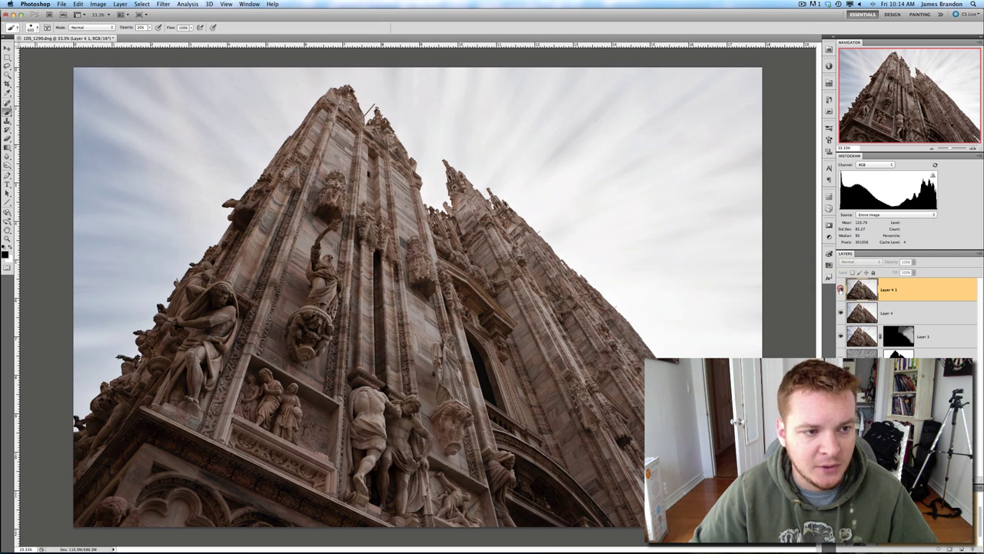
left_click(841, 289)
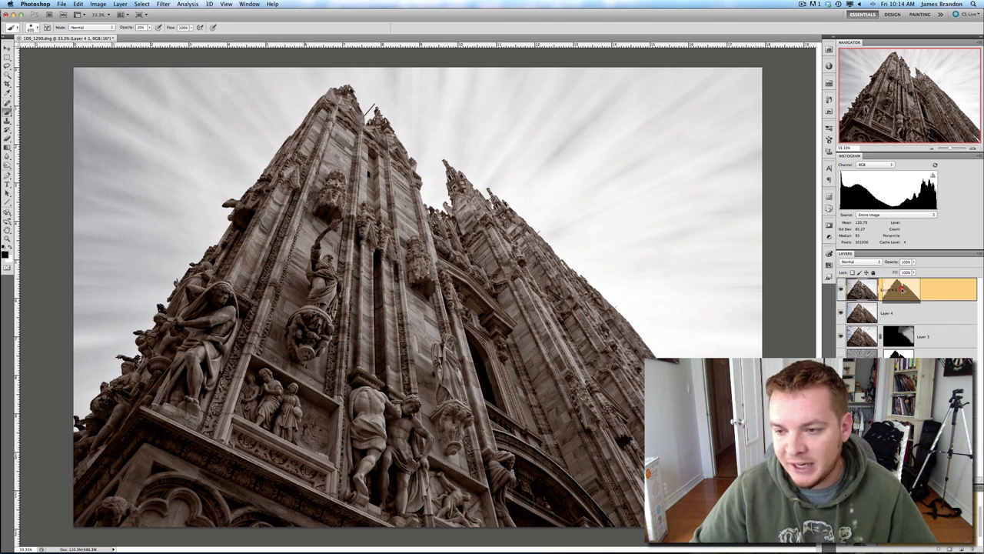
left_click(901, 543, "alt")
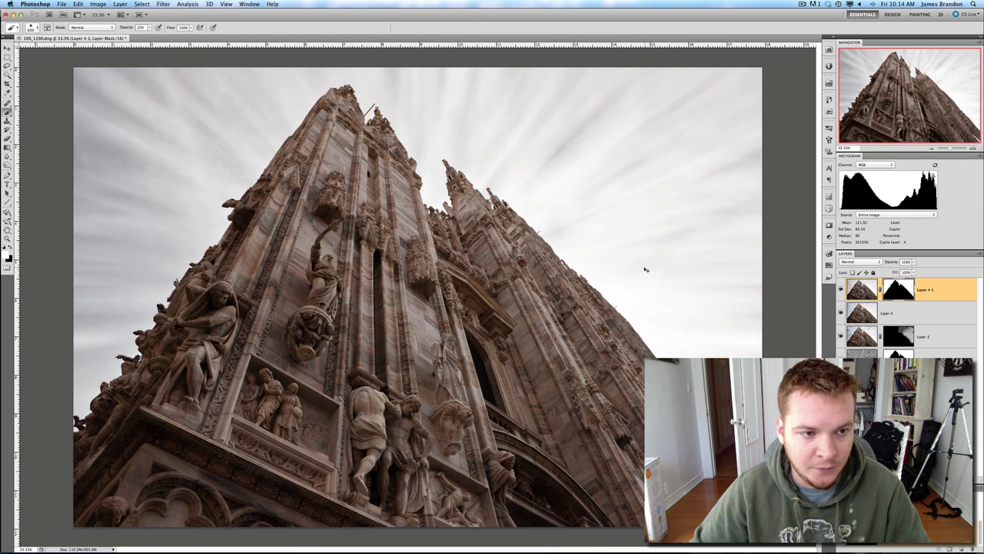
key("ctrl+i")
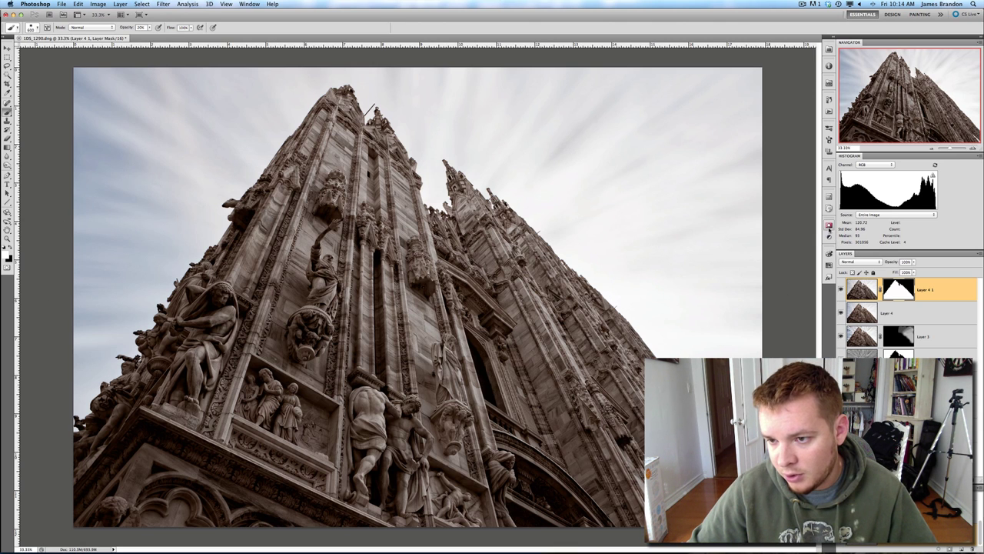
- Add a Black & White adjustment layer and give it an inverted copy of Layer 4 1's mask so only the sky is desaturated
left_click(829, 233)
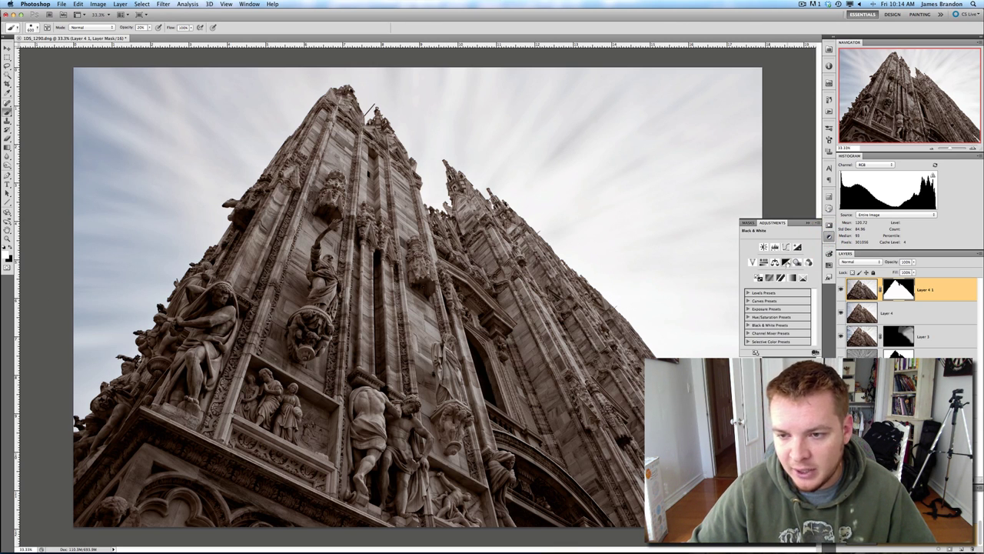
left_click(786, 262)
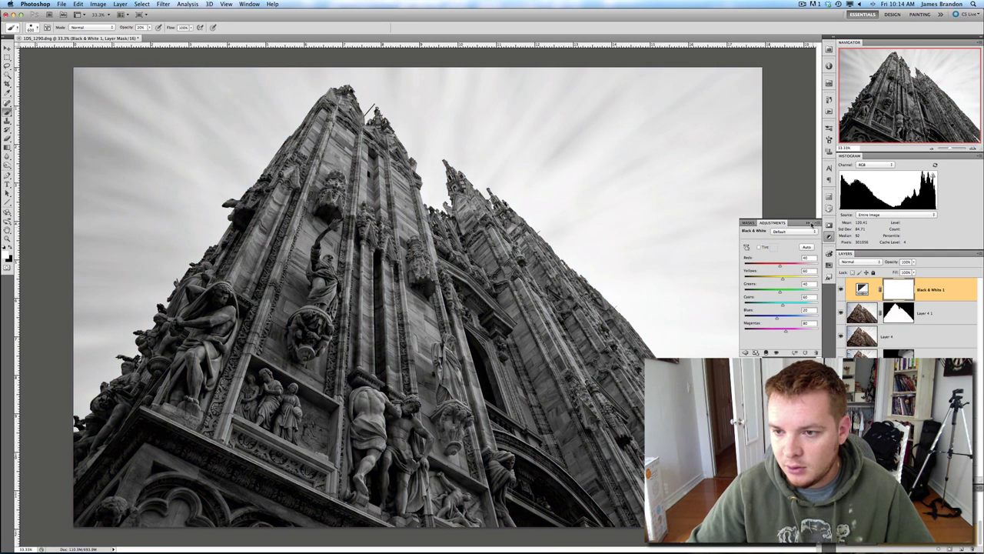
left_click(808, 223)
left_click_drag(898, 313, 899, 290)
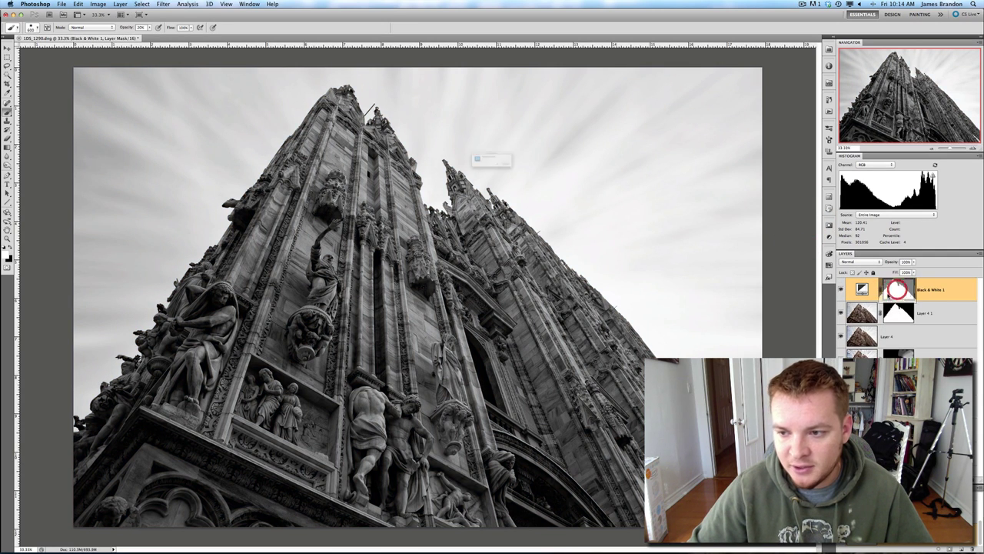
left_click(549, 178)
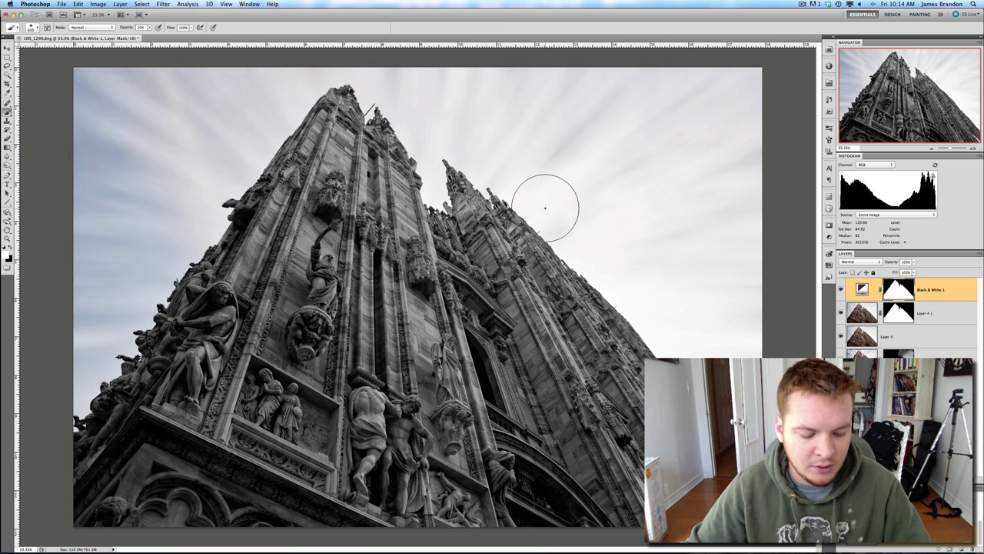
key("super+i")
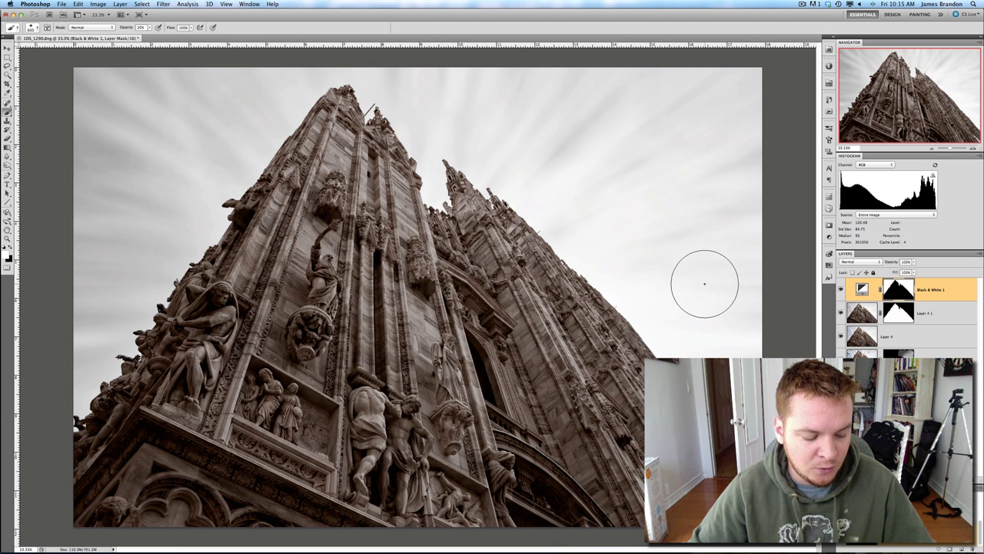
- Stamp all visible layers into a new top layer and open it in Topaz Adjust 4
key("super+alt+shift+e")
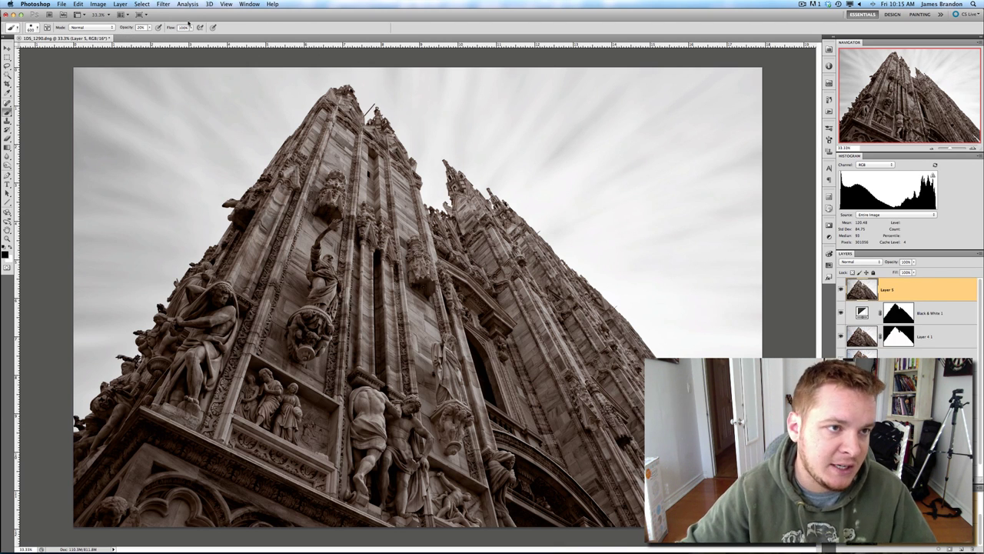
left_click(162, 5)
mouse_move(217, 203)
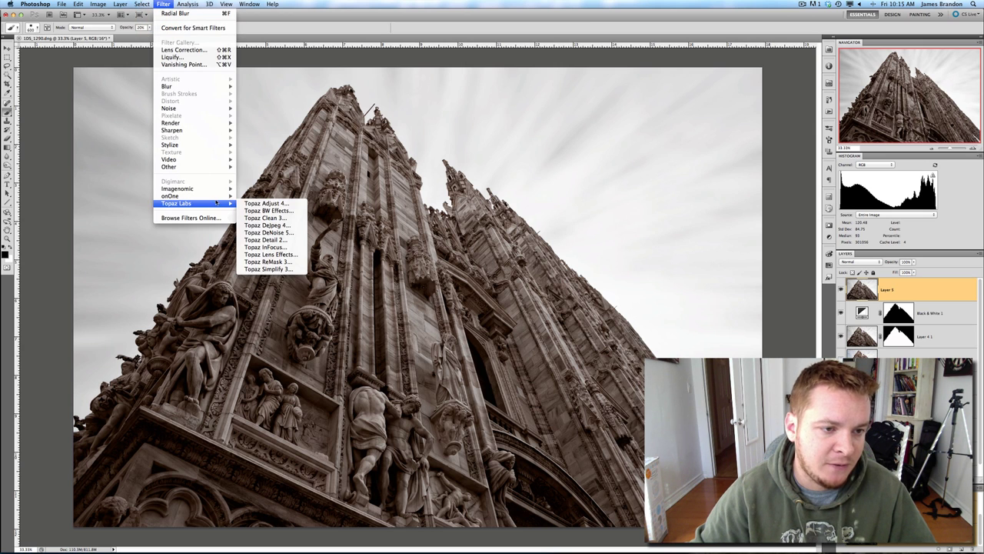
left_click(266, 203)
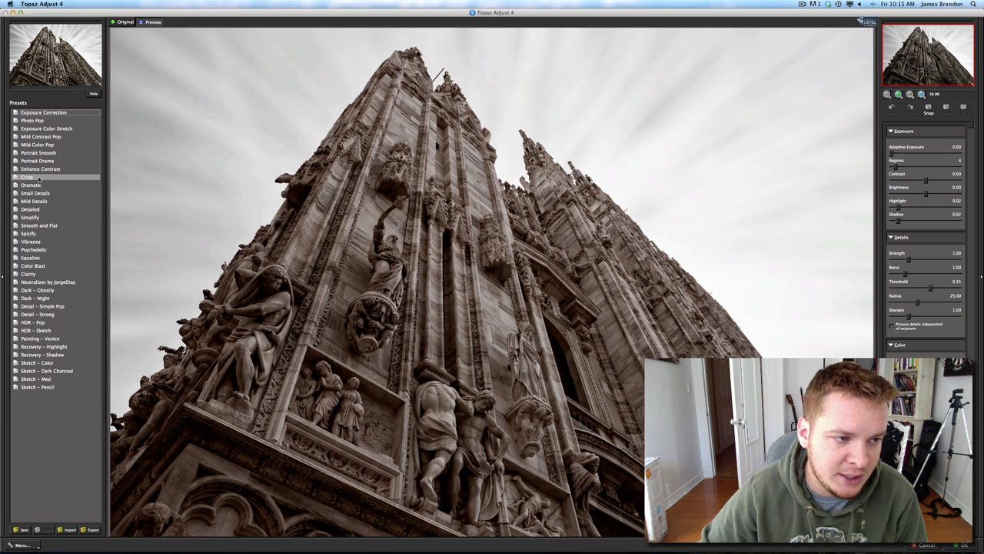
- Apply the Crisp preset with the detail strength reduced to 1.20
left_click(39, 178)
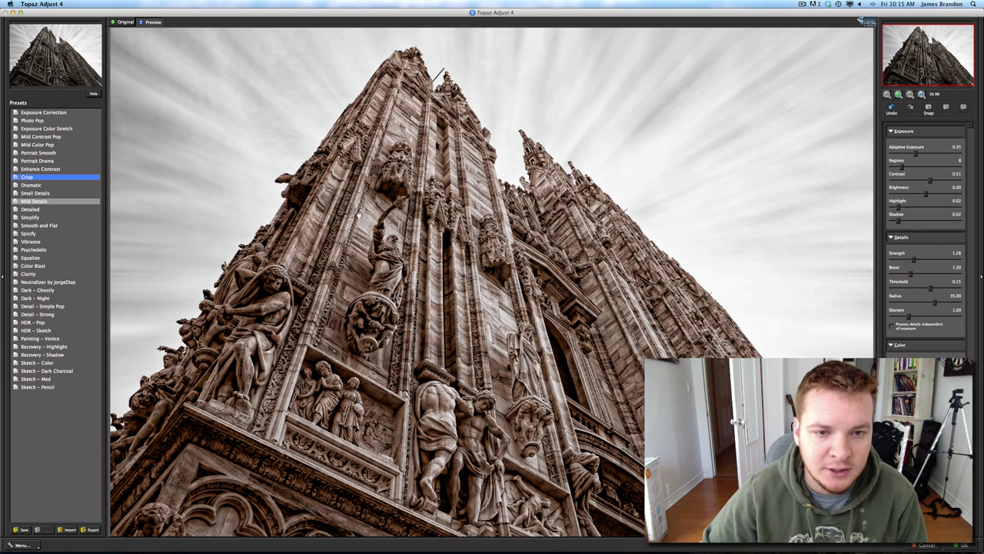
left_click(28, 177)
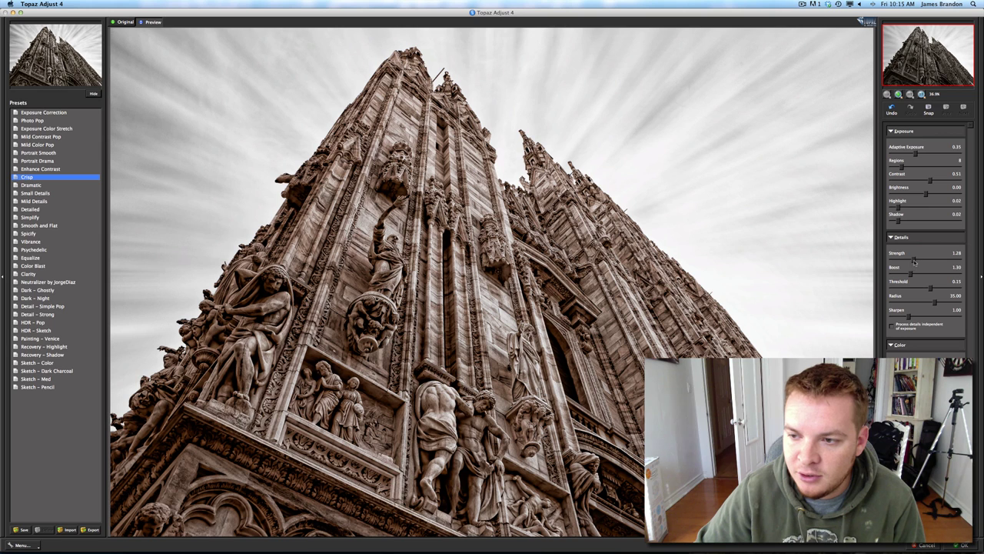
left_click_drag(914, 261, 907, 261)
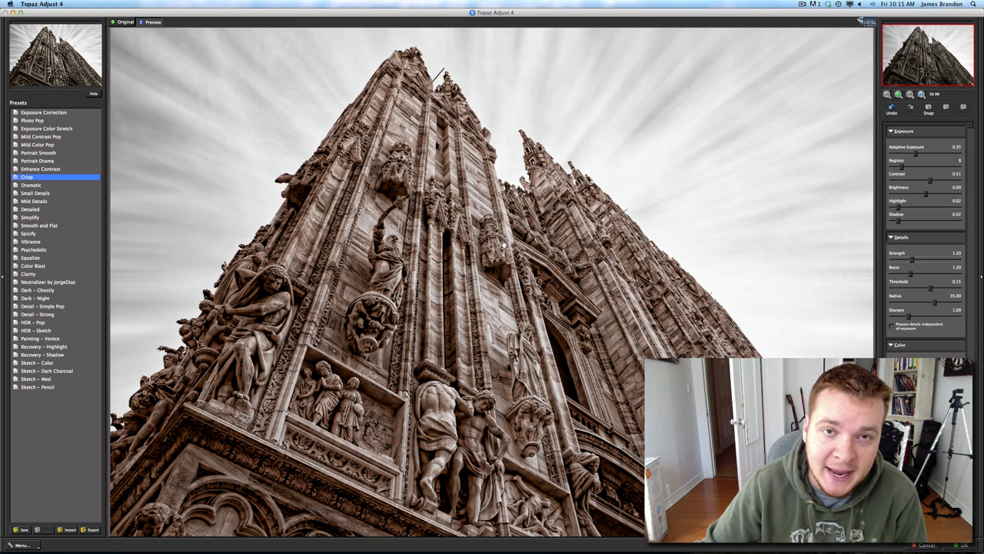
left_click(961, 546)
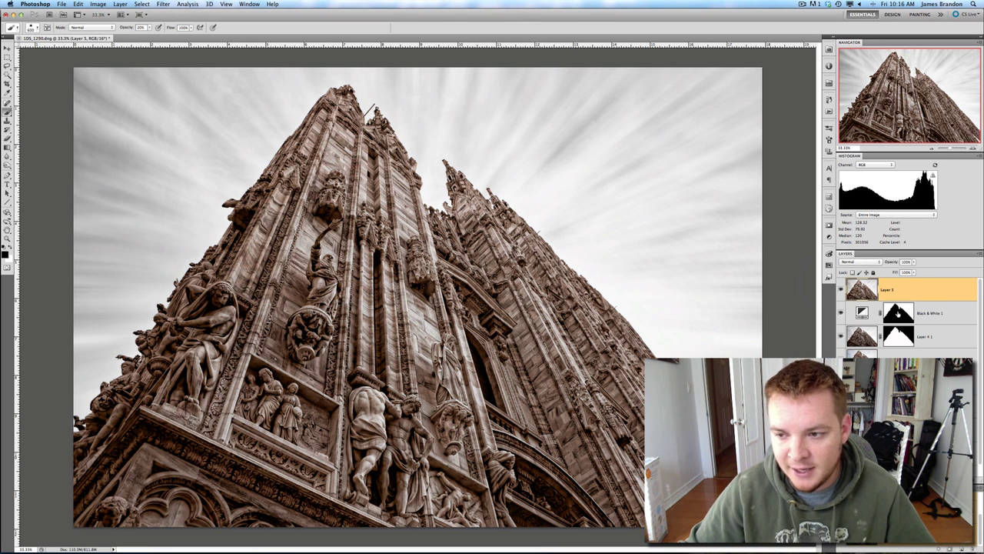
- Give Layer 5 an inverted copy of the Black & White 1 mask to limit it to the cathedral, and reduce its opacity to 46%
left_click_drag(897, 307, 898, 291)
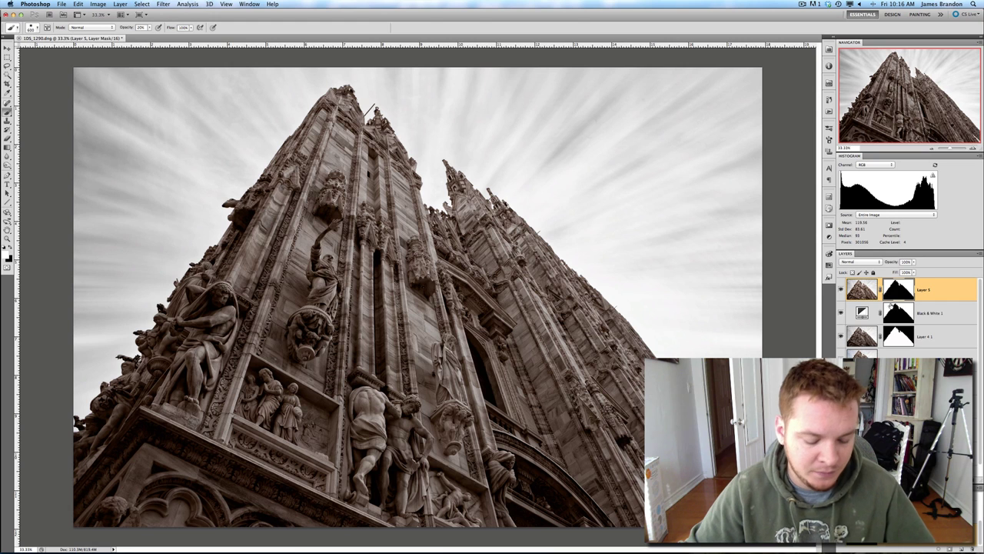
key("super+i")
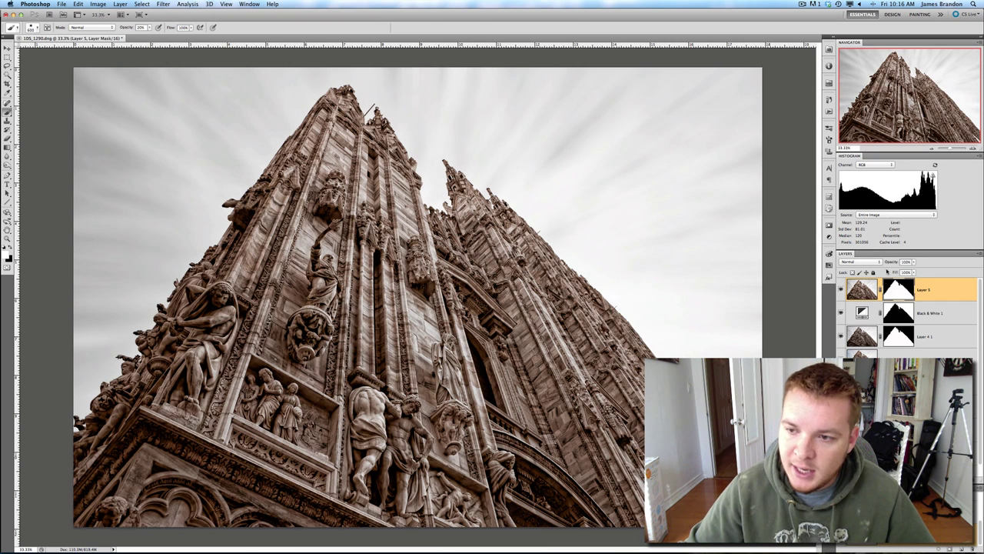
left_click_drag(893, 263, 875, 262)
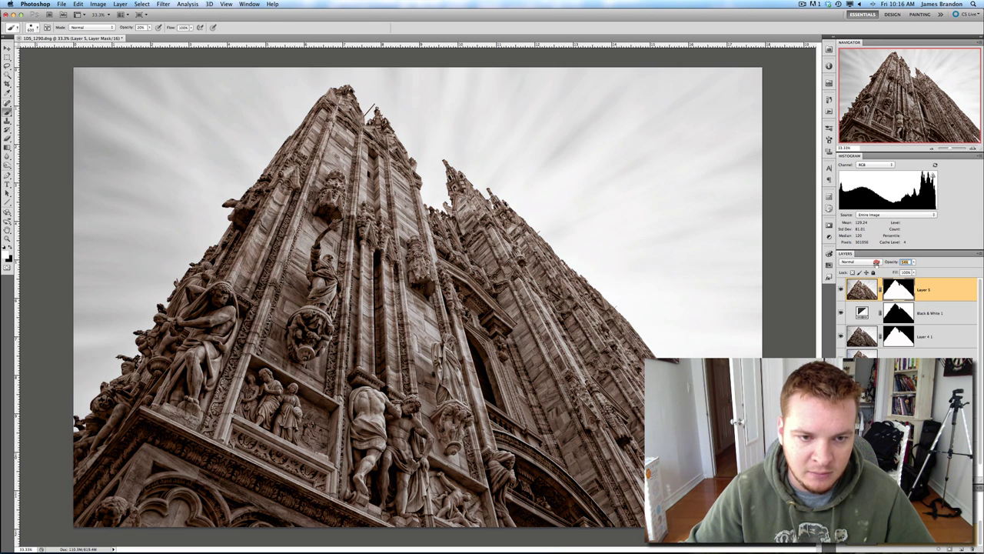
left_click_drag(877, 262, 878, 262)
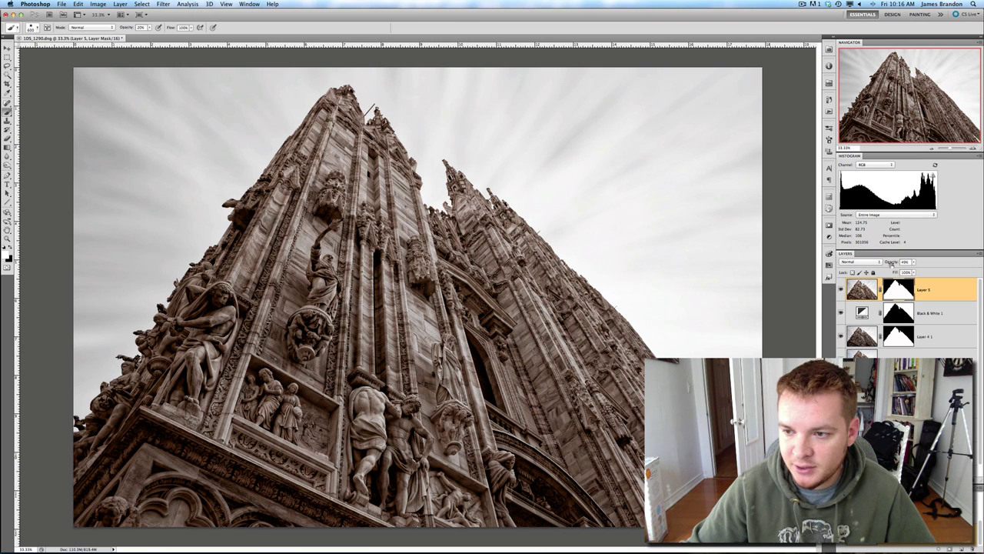
left_click_drag(892, 262, 885, 264)
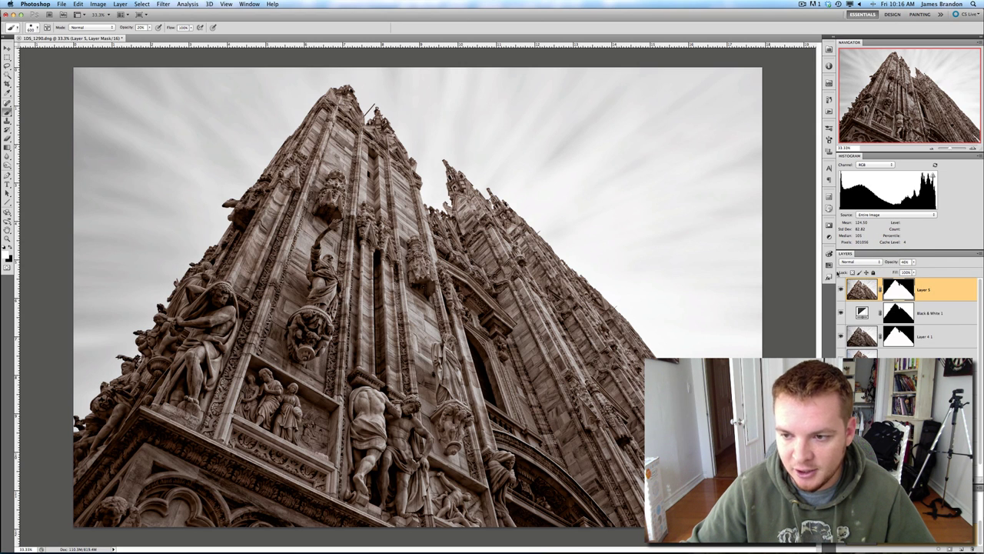
- Toggle Layer 5's visibility to compare the cathedral with and without the Crisp effect
left_click(840, 287)
left_click(841, 287)
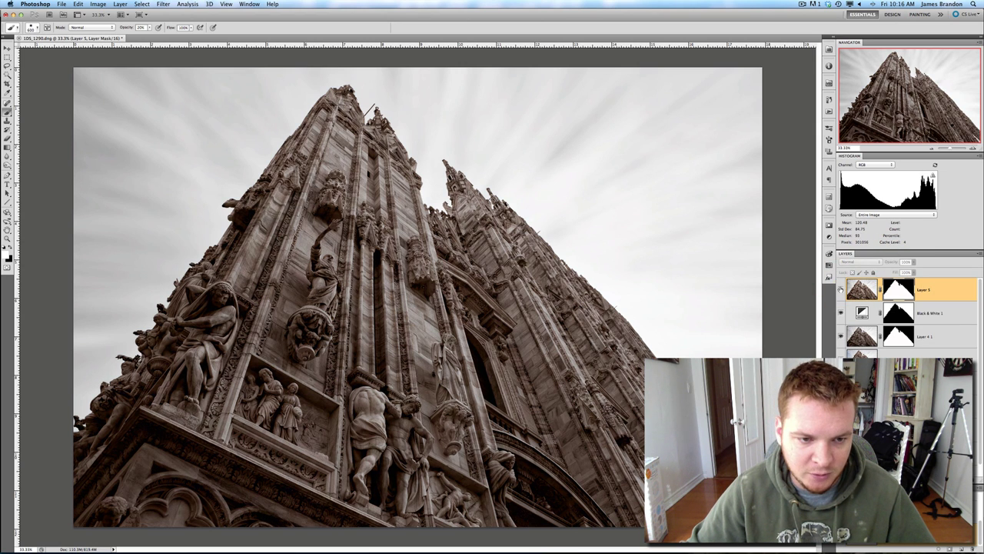
left_click(841, 287)
left_click(841, 286)
left_click(841, 287)
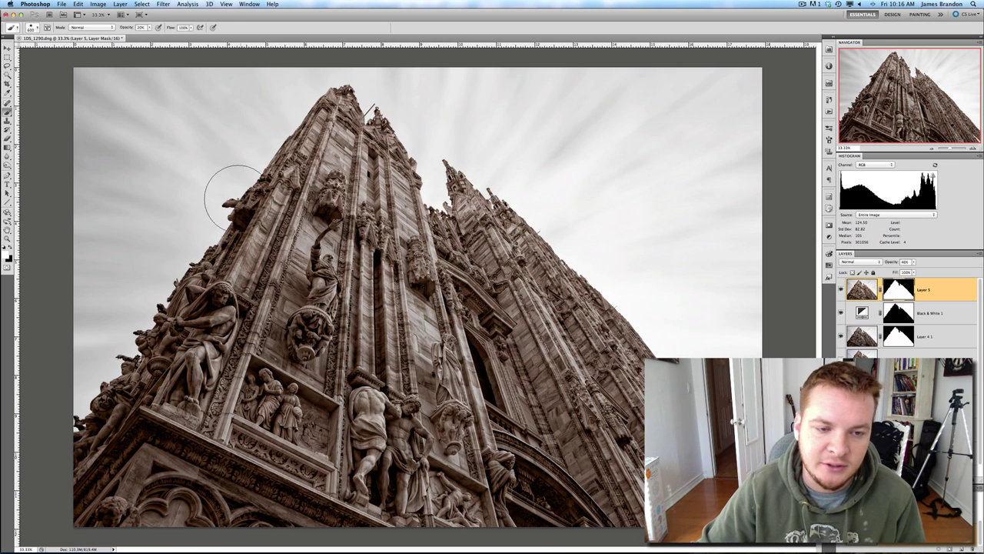
left_click_drag(234, 196, 246, 226)
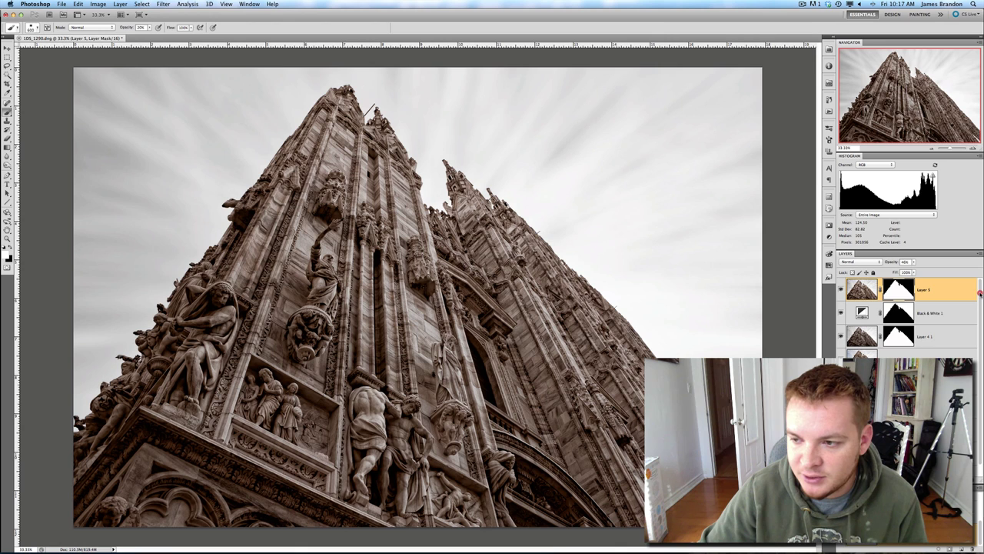
left_click_drag(980, 293, 973, 315)
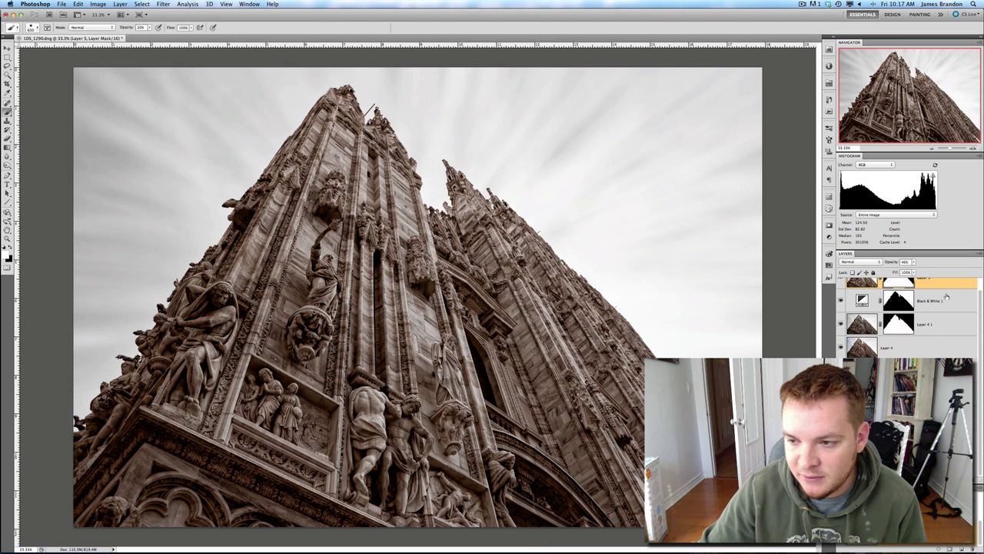
scroll(979, 308, "up", 1)
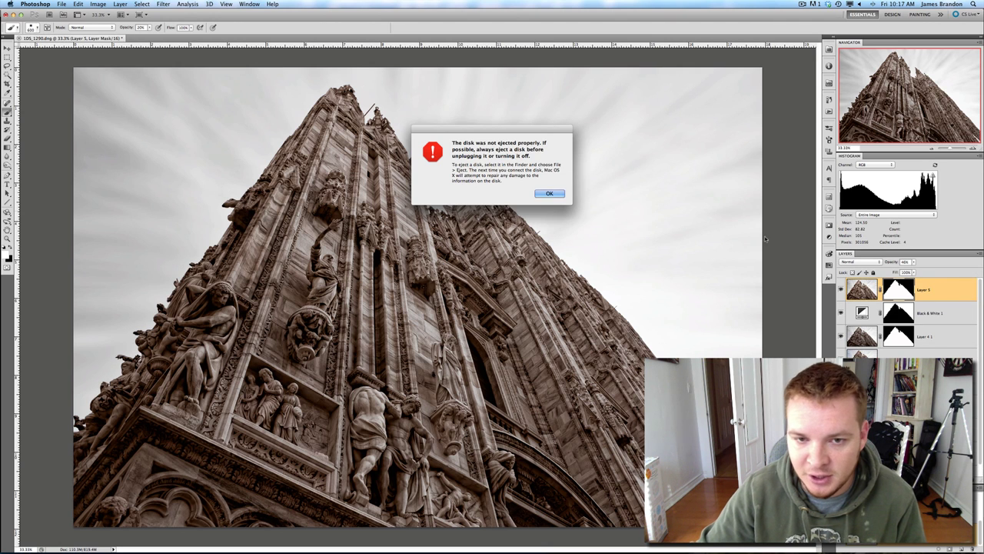
- Dismiss the system warning about the improperly ejected disk
left_click(549, 193)
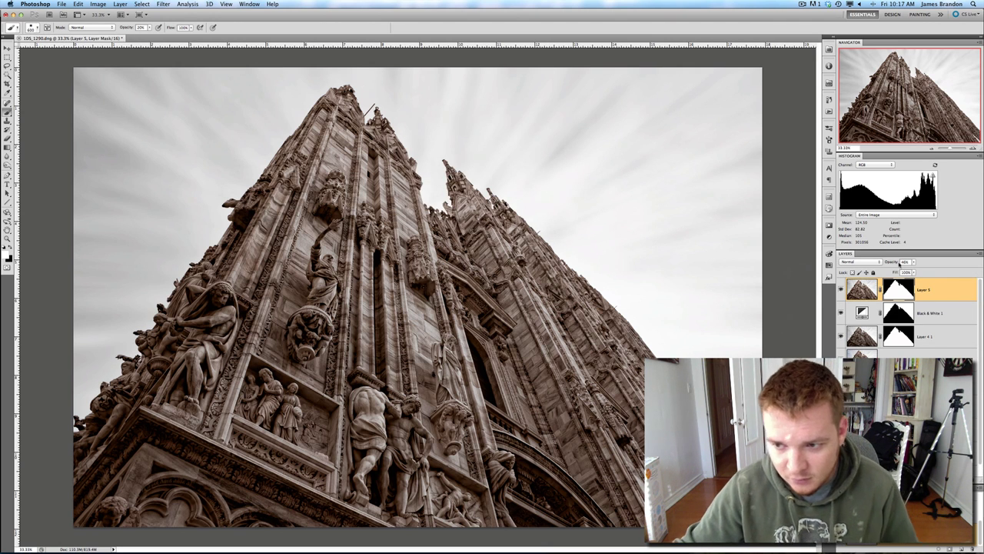